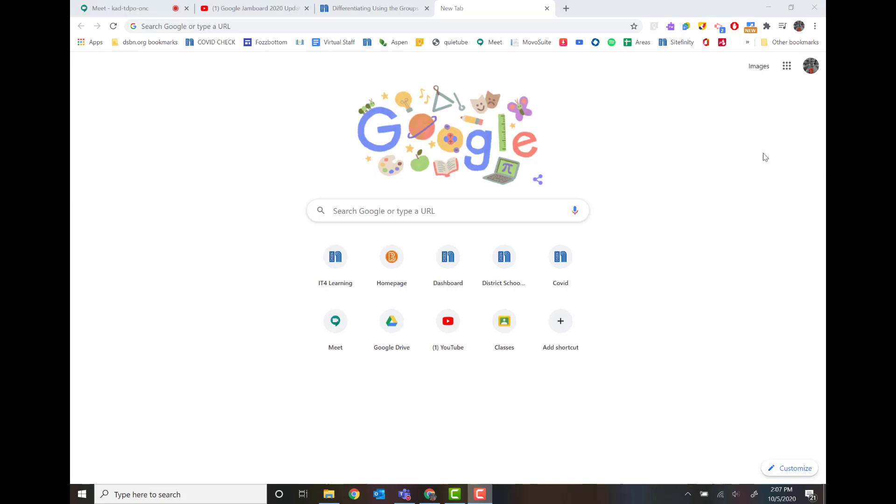
# Open Google Jamboard from the Google apps list in a new browser tab.
pyautogui.click(567, 9)
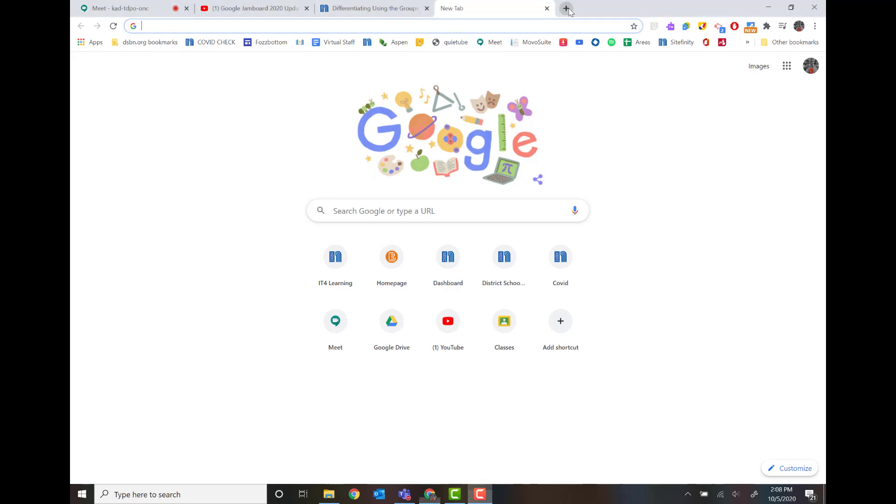
pyautogui.click(786, 72)
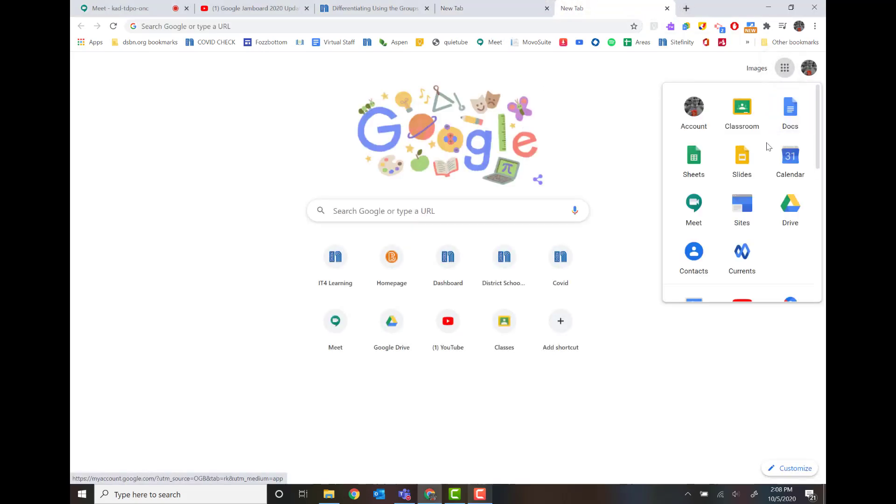
pyautogui.scroll(-4, 761, 186)
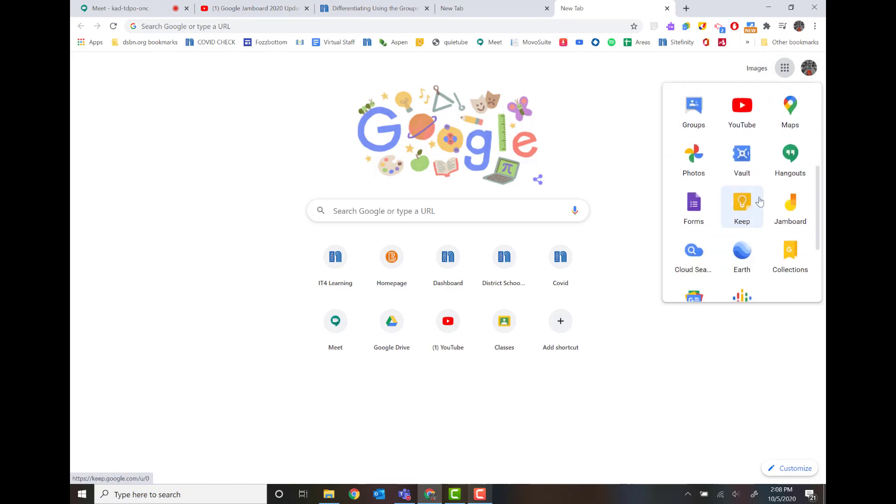
pyautogui.click(790, 213)
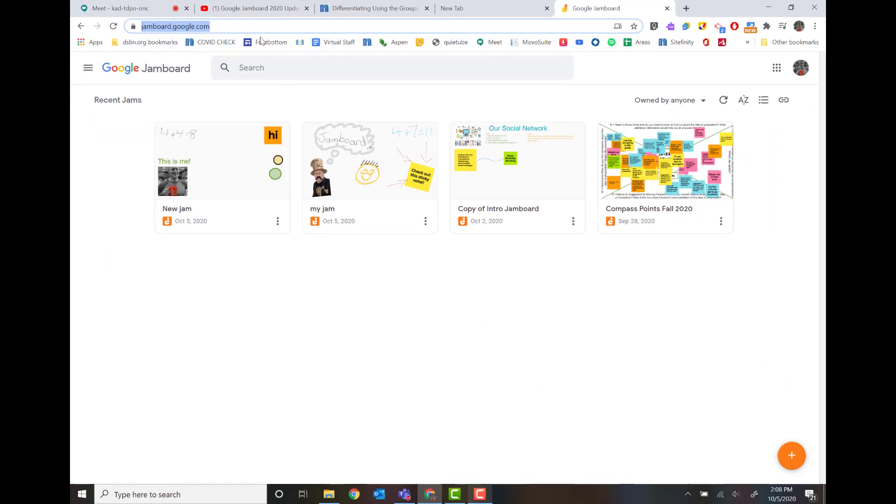
# Switch to the Google Meet call, view the whiteboard options for opening a Jam, and close them without choosing one.
pyautogui.click(150, 8)
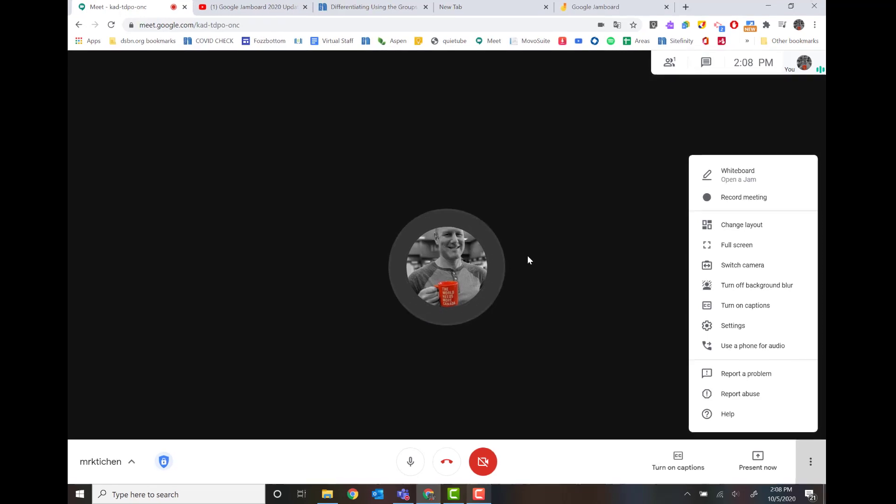
pyautogui.click(812, 465)
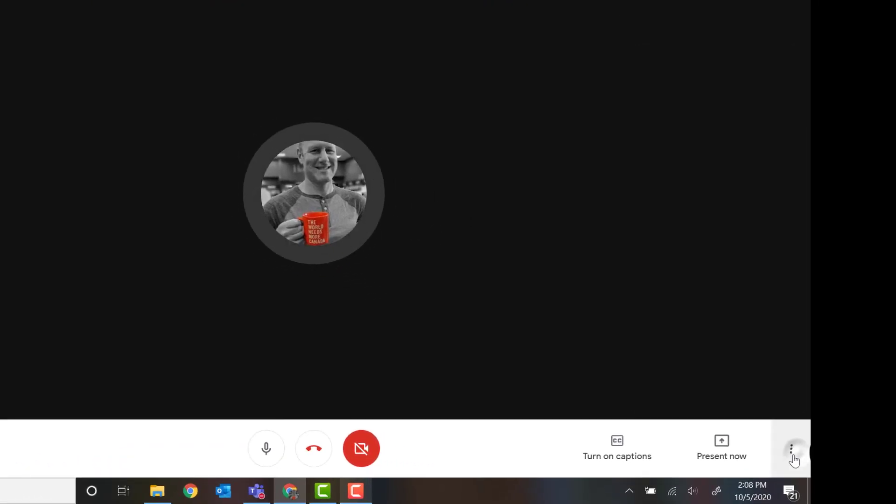
pyautogui.click(794, 461)
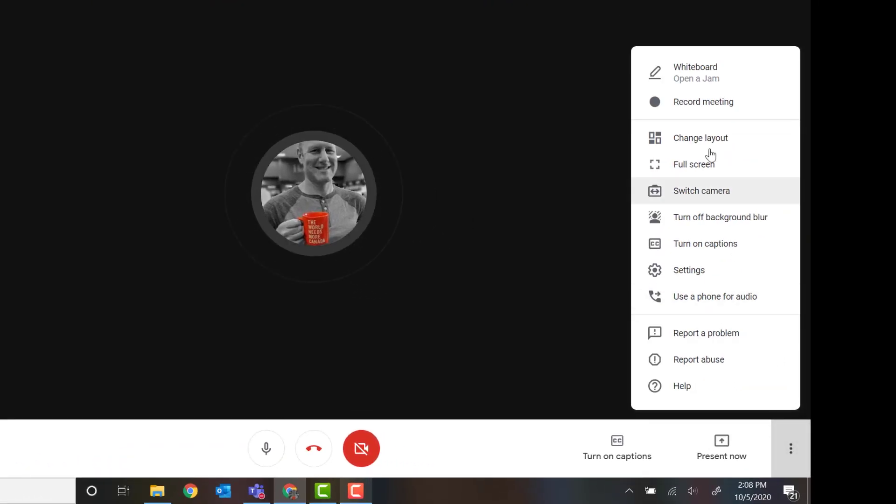
pyautogui.click(726, 77)
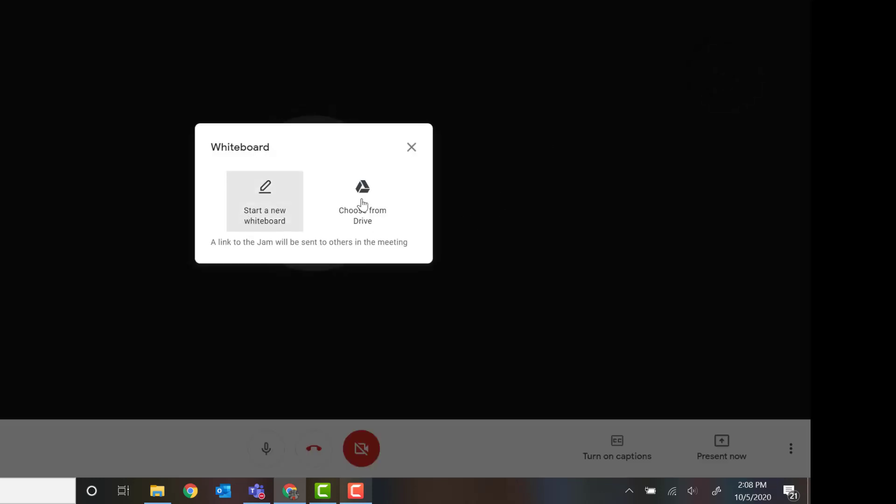
pyautogui.click(412, 148)
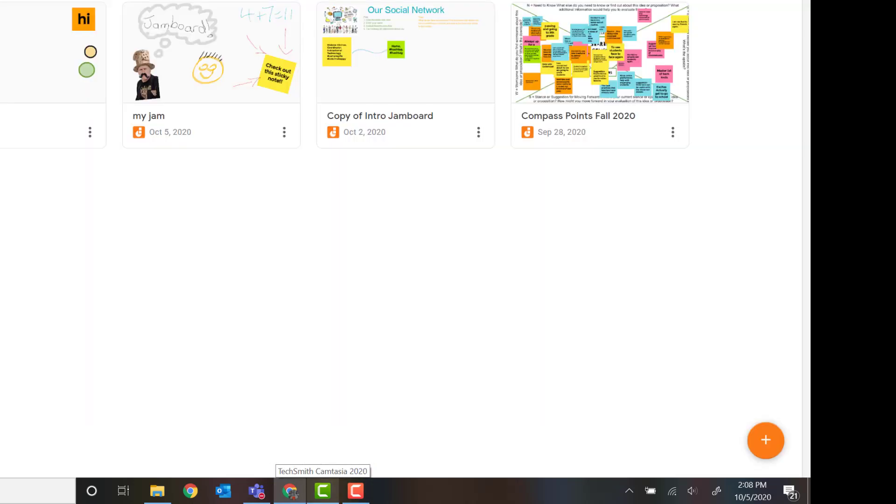
# Create a new jam from the Jamboard home page and rename it "New jam".
pyautogui.click(766, 442)
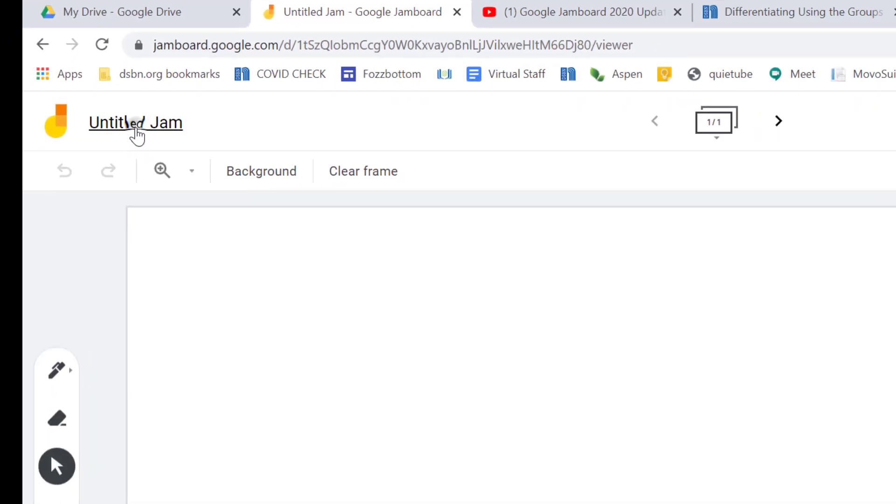
pyautogui.click(137, 126)
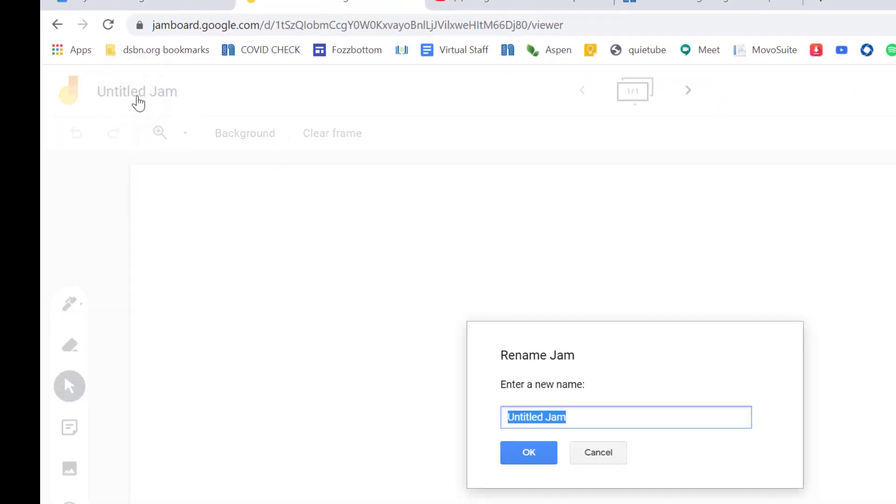
pyautogui.write('New jam')
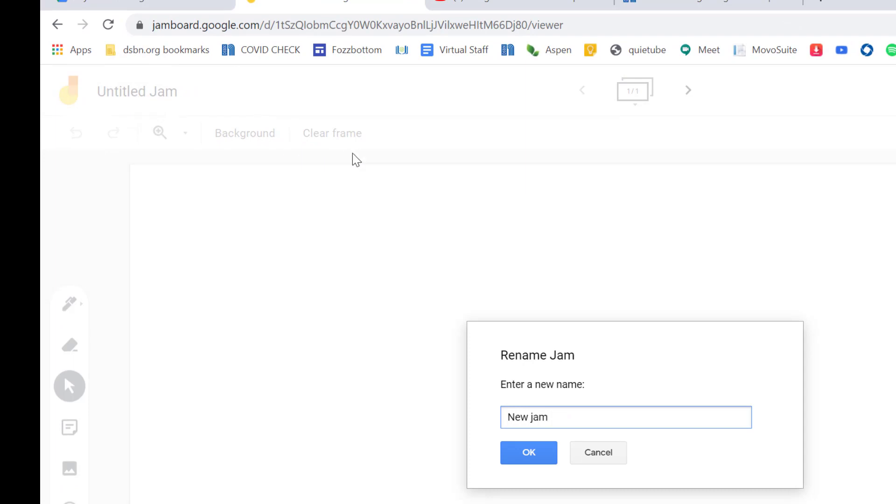
pyautogui.click(529, 453)
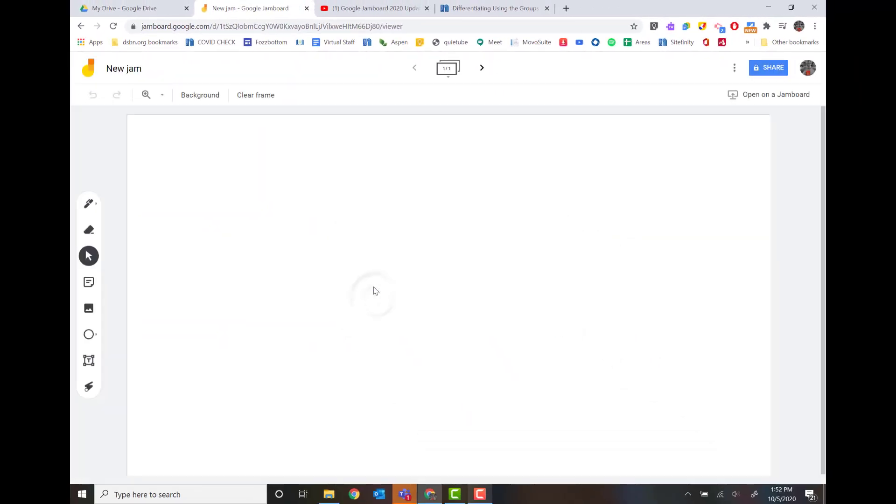
# Refresh My Drive in Google Drive to check that the new jam is stored there, and return to the jam.
pyautogui.click(143, 9)
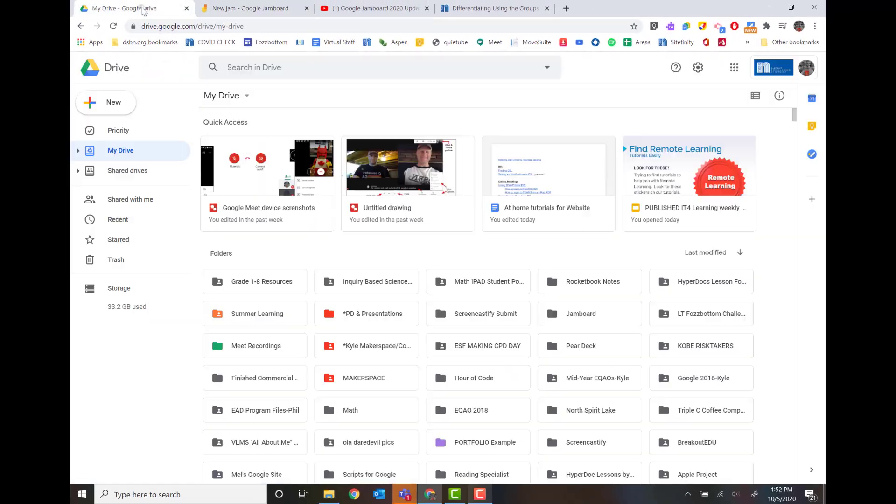
pyautogui.click(114, 26)
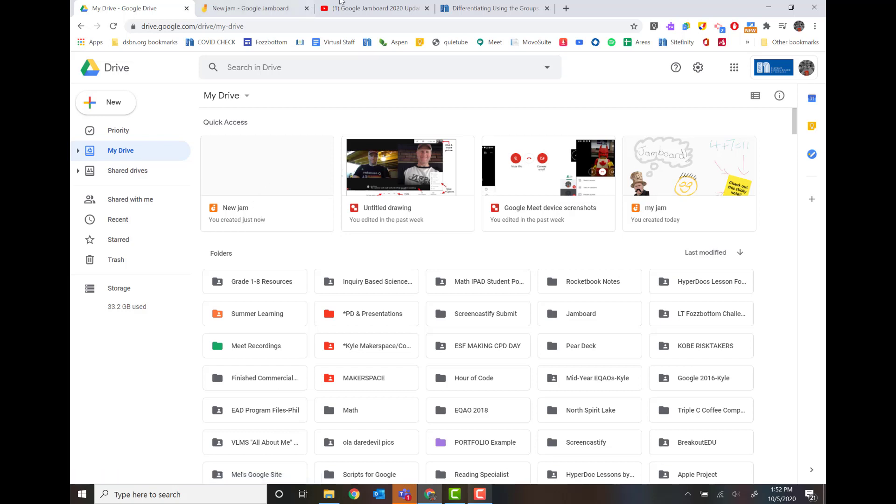
pyautogui.click(245, 8)
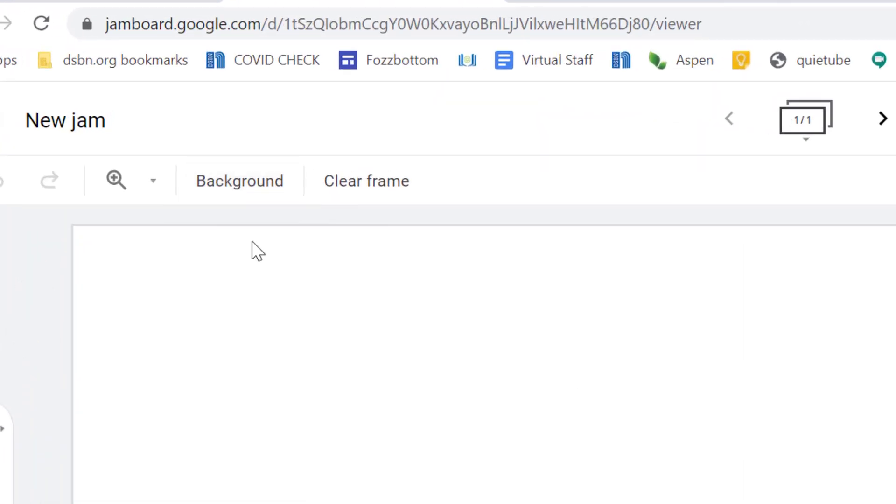
# Try the Rules and dark blue backgrounds on the frame, and set it back to plain white.
pyautogui.click(263, 179)
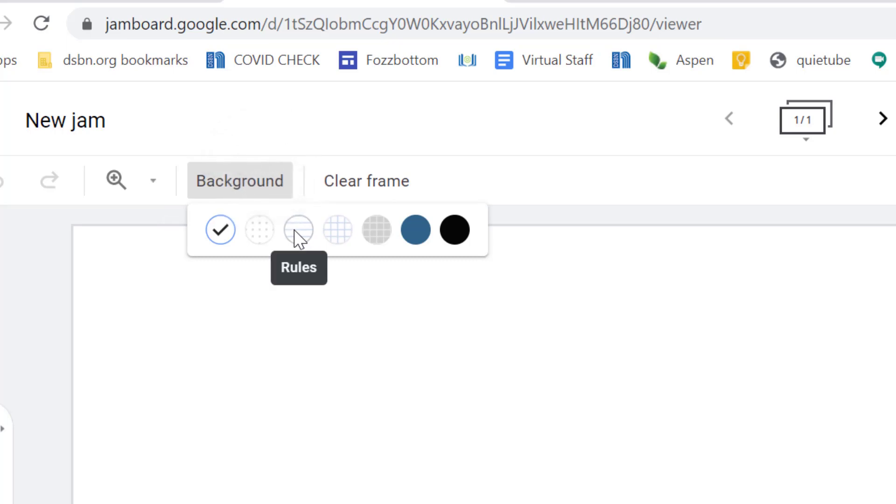
pyautogui.click(296, 235)
pyautogui.click(262, 189)
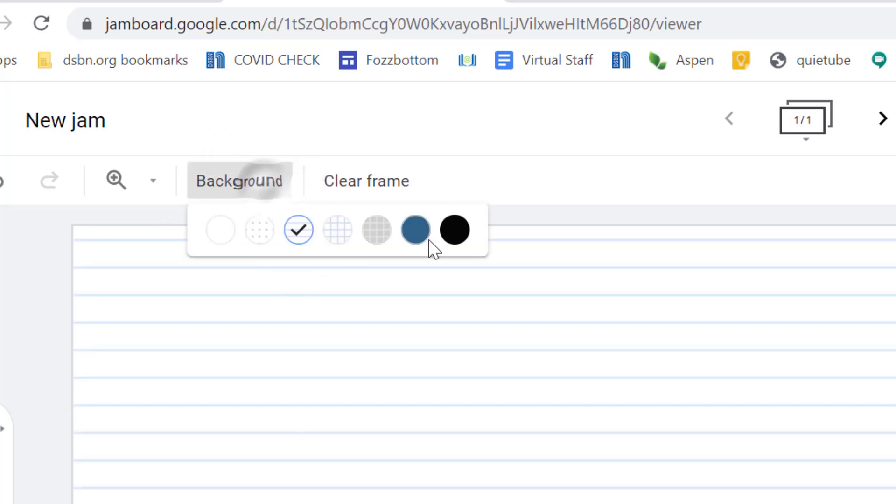
pyautogui.click(420, 243)
pyautogui.click(236, 185)
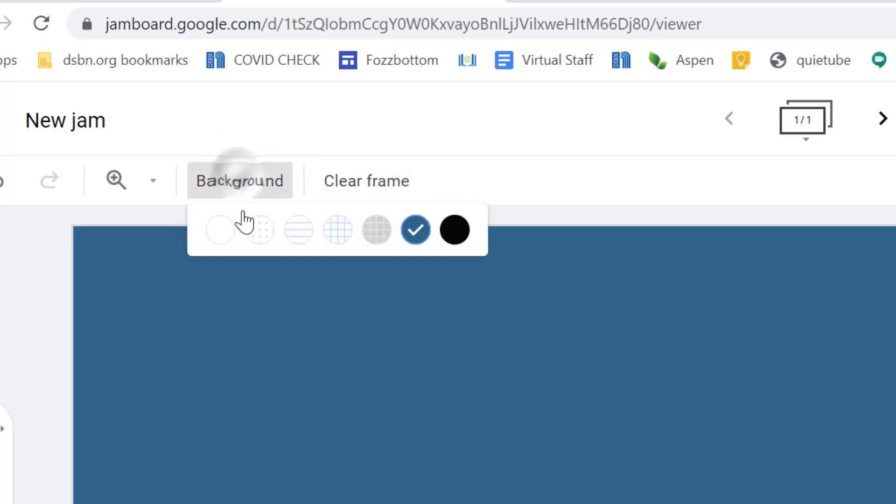
pyautogui.click(226, 231)
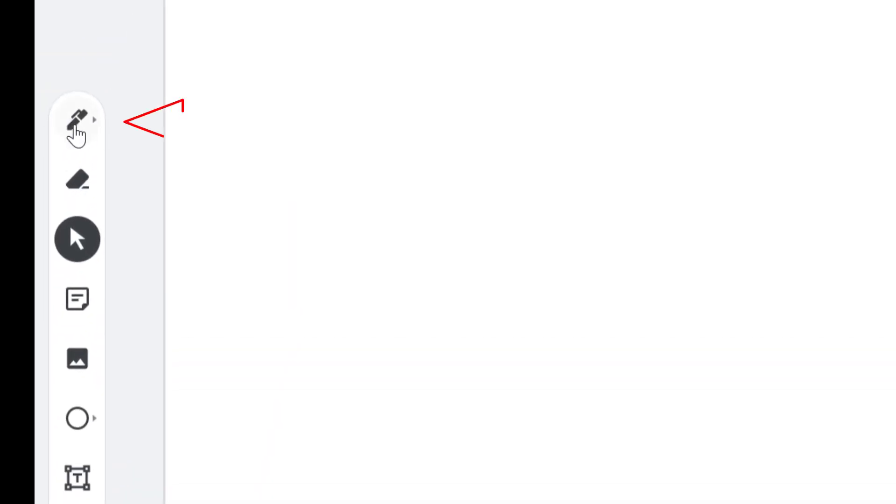
# Handwrite the equation 4+4=8 near the frame's upper-left corner with the black pen.
pyautogui.click(83, 131)
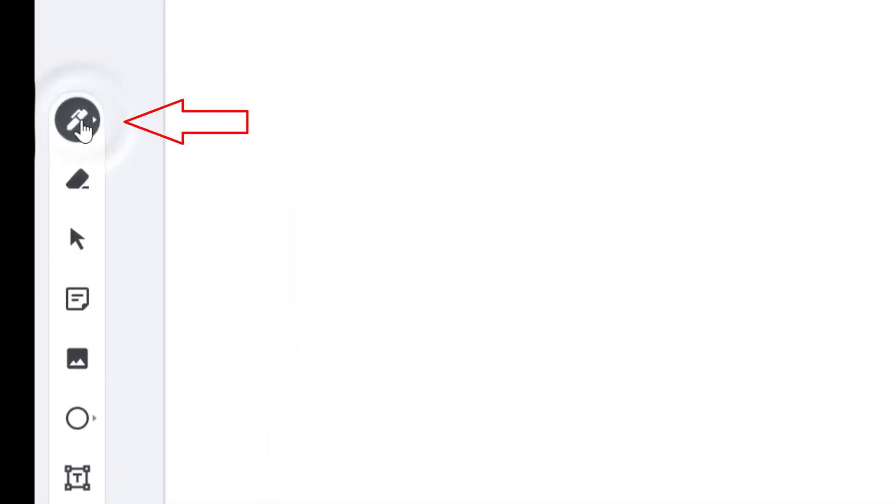
pyautogui.click(93, 122)
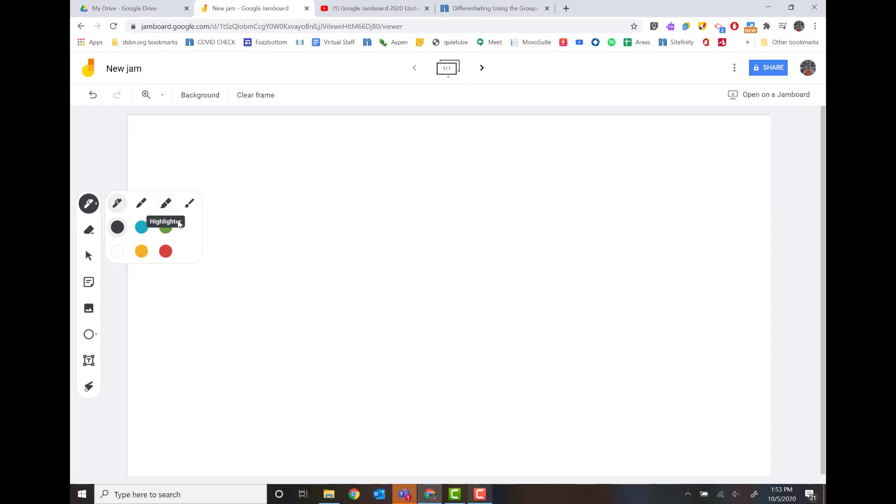
pyautogui.click(169, 228)
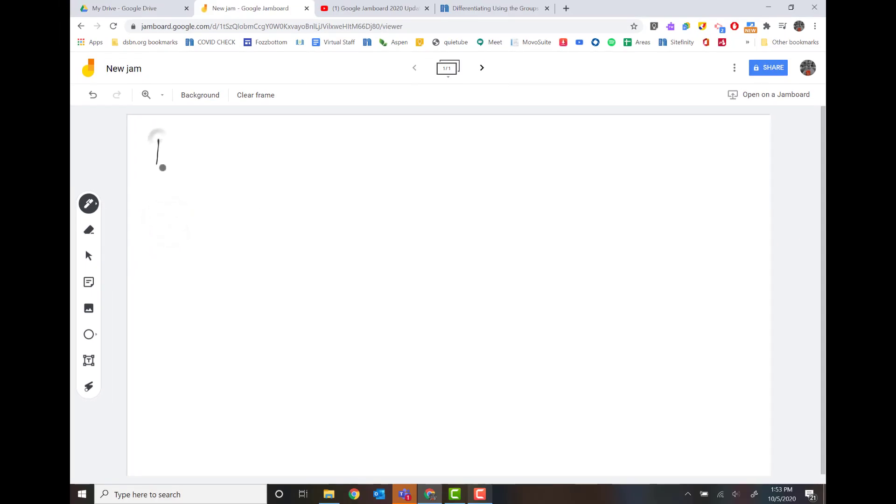
pyautogui.moveTo(162, 168)
pyautogui.mouseDown()
pyautogui.moveTo(199, 166)
pyautogui.moveTo(181, 181)
pyautogui.moveTo(210, 186)
pyautogui.moveTo(221, 171)
pyautogui.moveTo(260, 161)
pyautogui.moveTo(245, 184)
pyautogui.moveTo(288, 164)
pyautogui.moveTo(288, 173)
pyautogui.moveTo(312, 176)
pyautogui.moveTo(304, 170)
pyautogui.mouseUp()
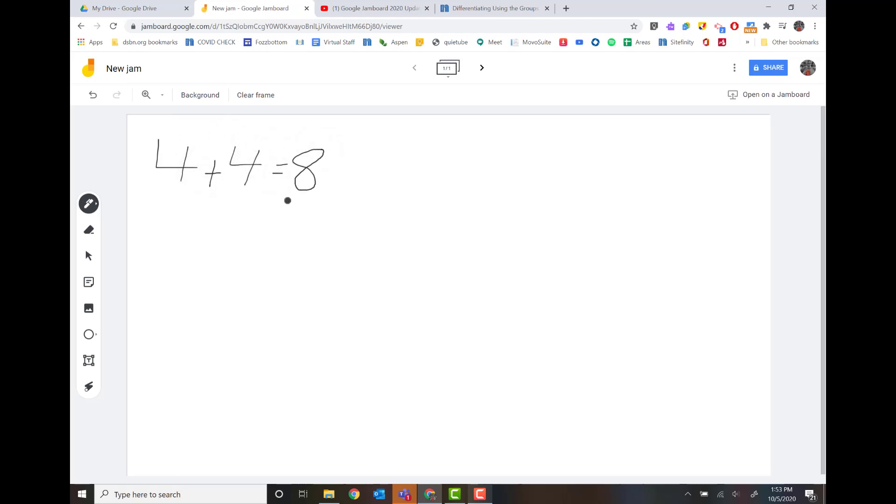
# Draw a red highlighter stroke across the top of the first 4 in the equation.
pyautogui.click(89, 204)
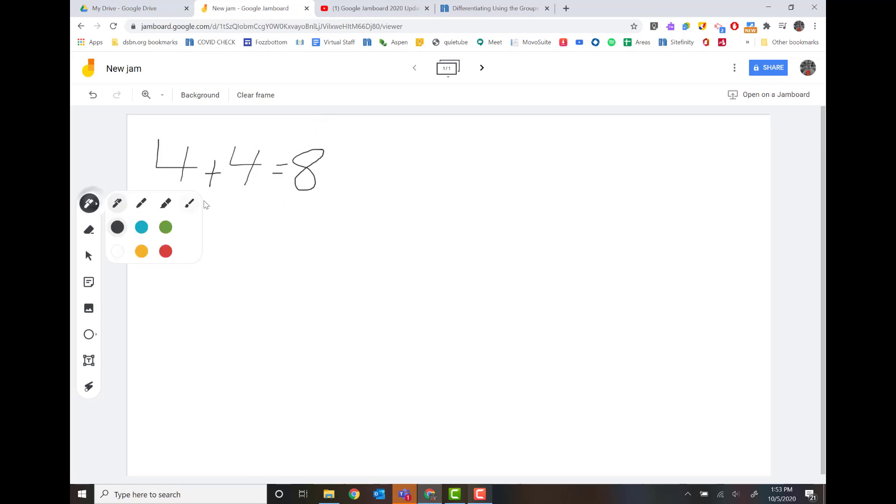
pyautogui.click(171, 252)
pyautogui.moveTo(154, 145); pyautogui.dragTo(226, 144)
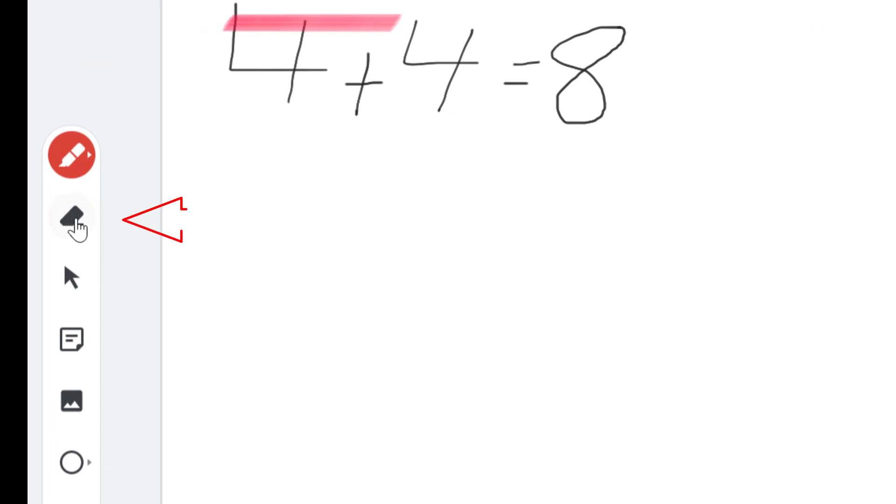
# Erase the highlighter stroke over the first 4, and clear the whole frame.
pyautogui.click(73, 219)
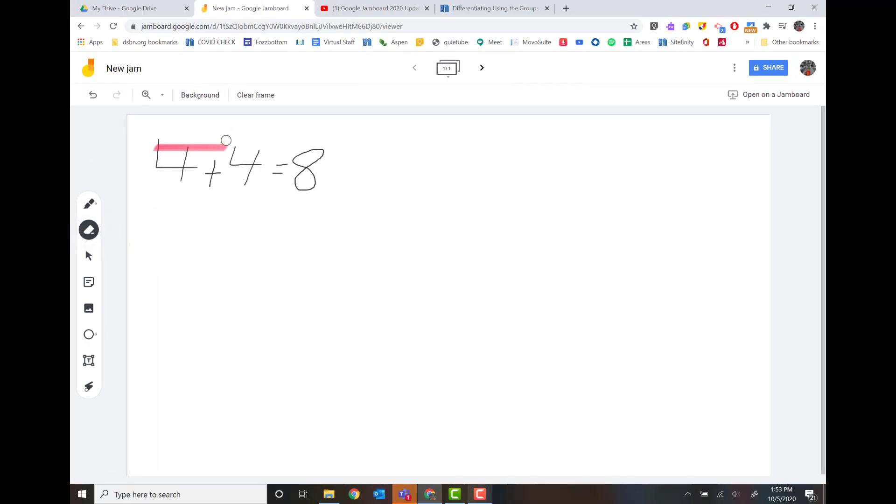
pyautogui.moveTo(224, 143); pyautogui.dragTo(220, 153)
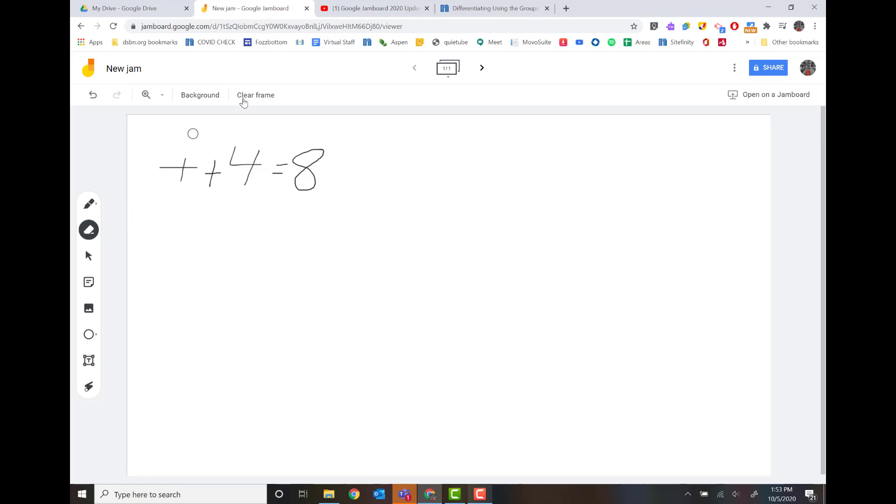
pyautogui.click(256, 100)
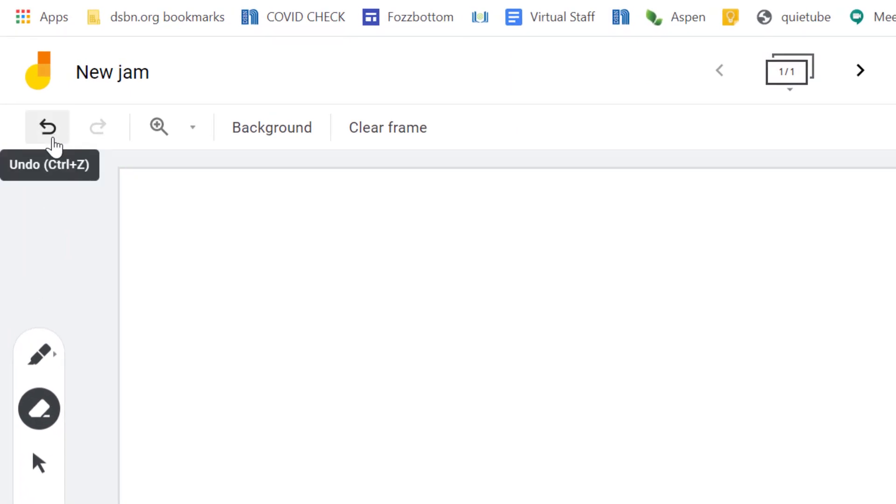
# Undo the frame clearing, the erasing and the highlighter stroke so only the handwritten equation is left.
pyautogui.click(52, 141)
pyautogui.click(52, 142)
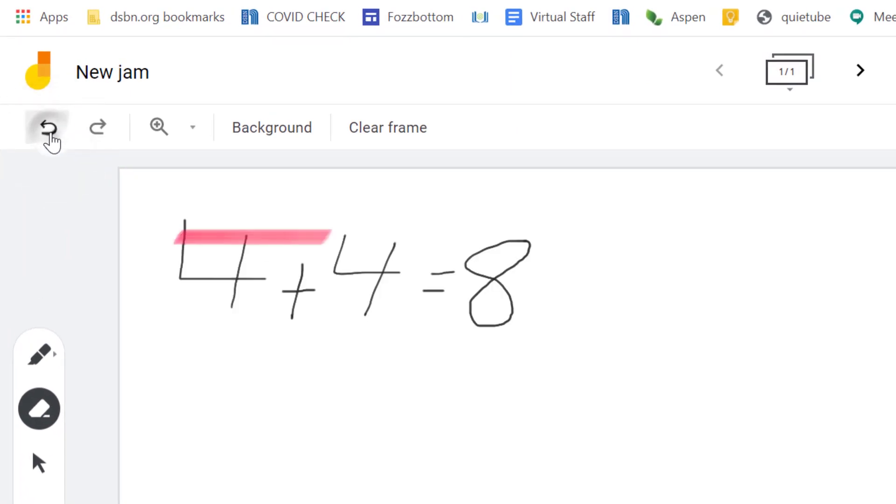
pyautogui.click(51, 140)
# Add an orange sticky note reading "Hi there" to the frame.
pyautogui.click(42, 462)
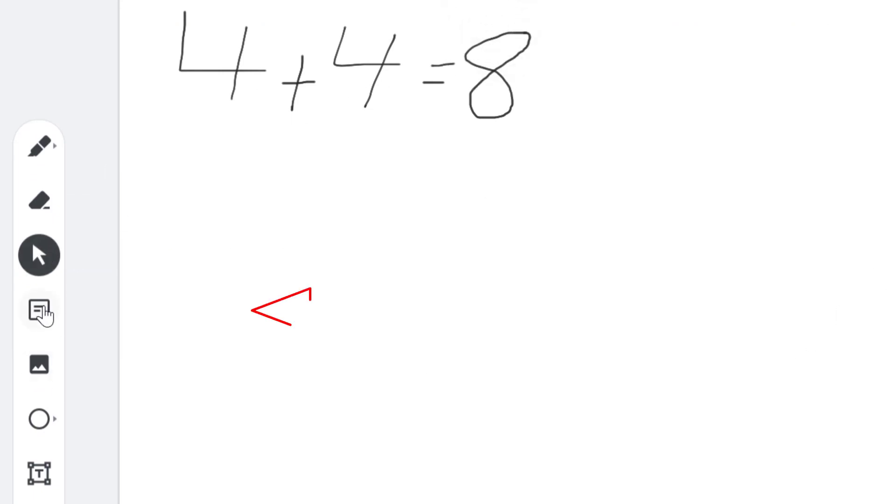
pyautogui.click(38, 316)
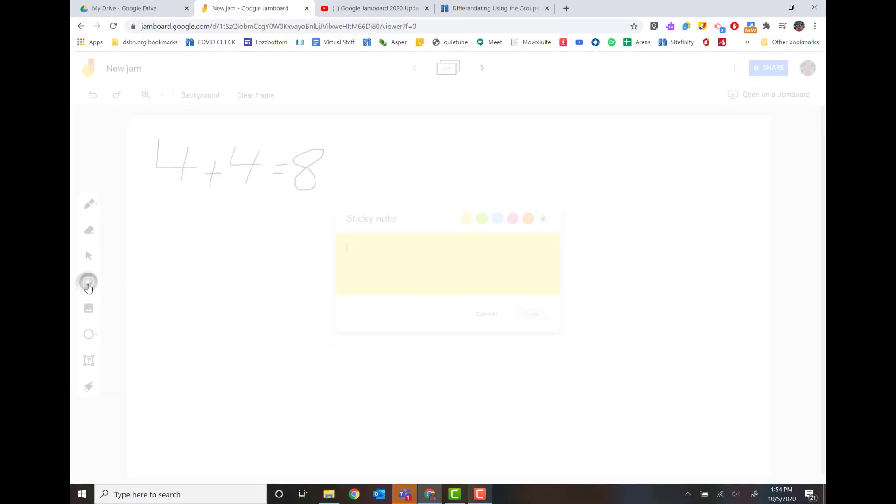
pyautogui.click(351, 253)
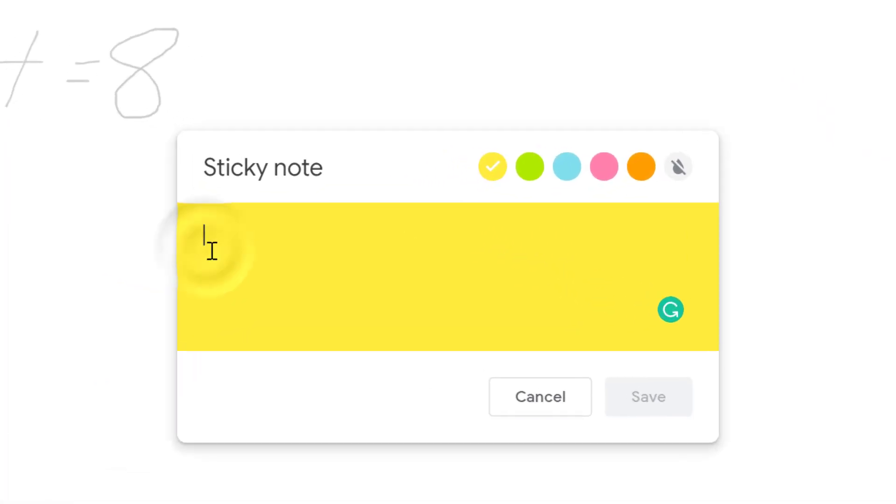
pyautogui.write('Hi there')
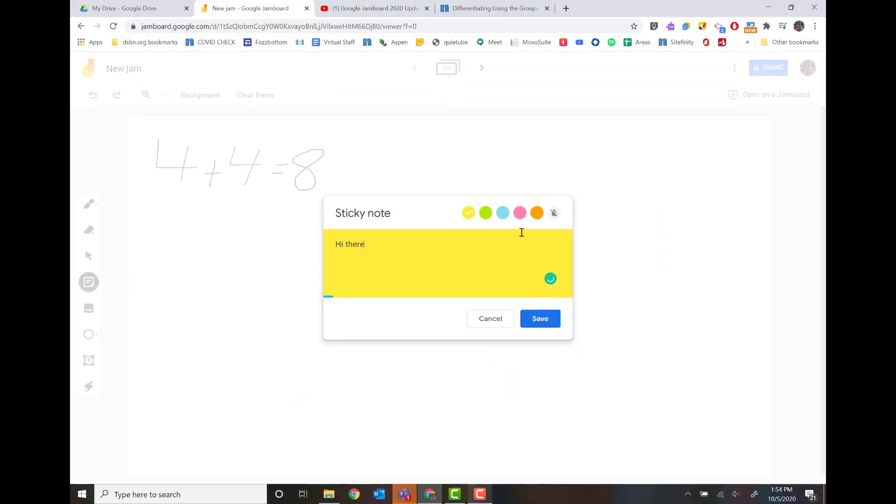
pyautogui.click(536, 213)
pyautogui.click(541, 319)
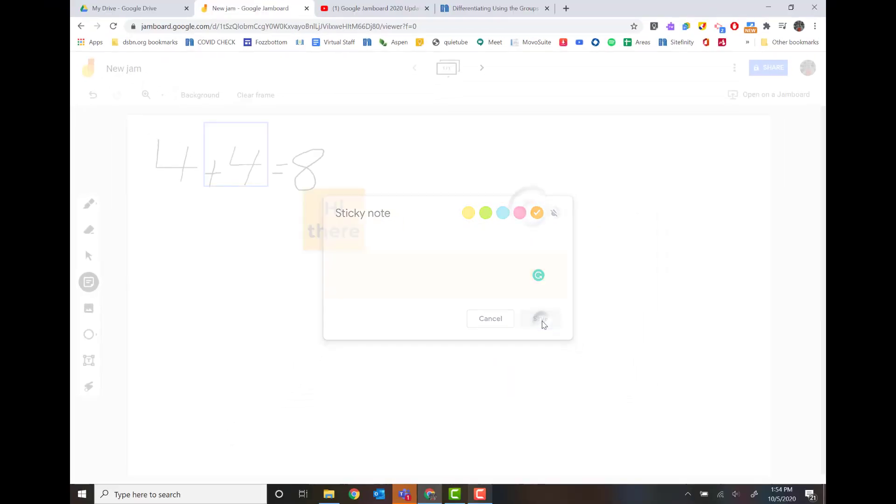
# Move the "Hi there" sticky note to the frame's upper-right corner, enlarge it, and try rotating it.
pyautogui.click(498, 316)
pyautogui.moveTo(248, 129); pyautogui.dragTo(710, 142)
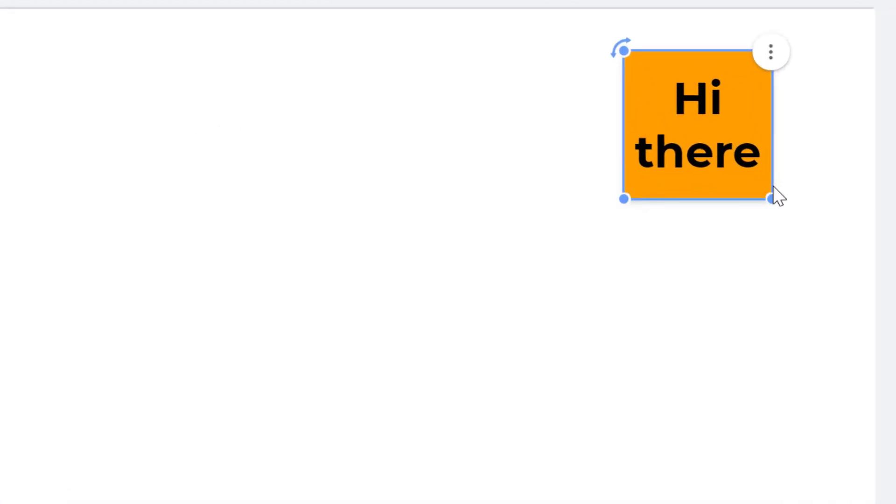
pyautogui.moveTo(625, 198); pyautogui.dragTo(576, 246)
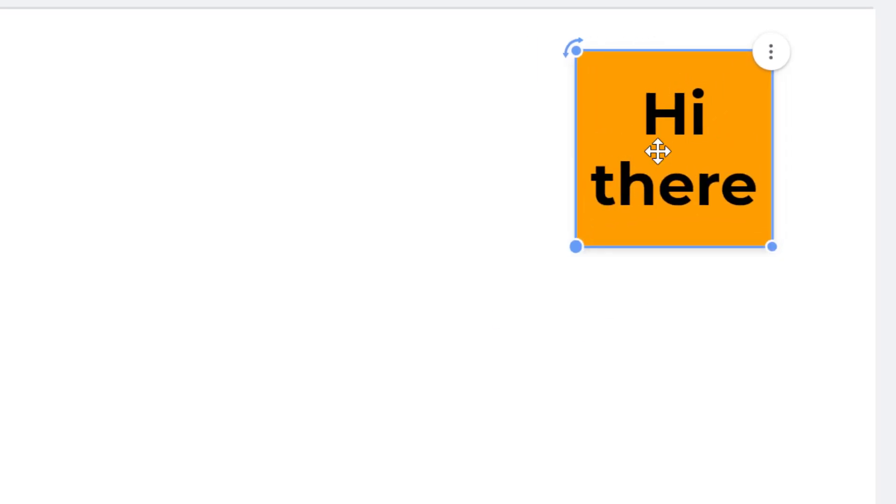
pyautogui.moveTo(577, 49); pyautogui.dragTo(556, 24)
# Change the orange sticky note's text to "hi" and save it.
pyautogui.click(775, 55)
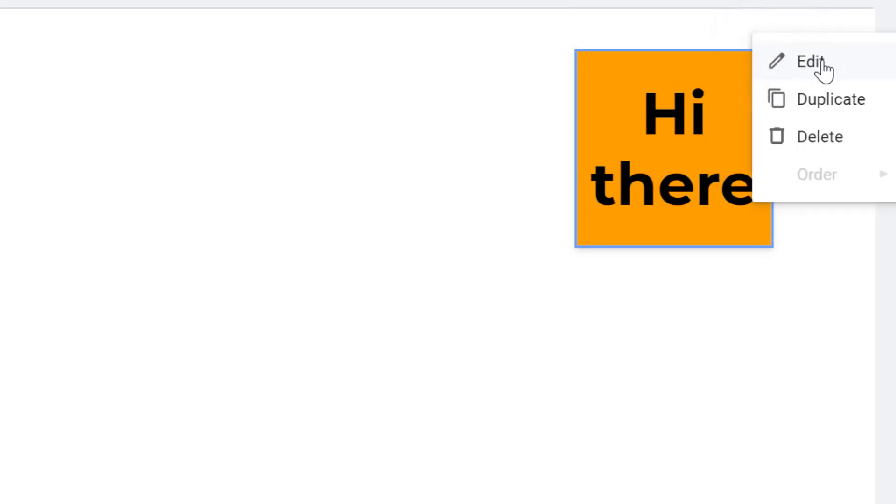
pyautogui.click(821, 62)
pyautogui.moveTo(105, 287); pyautogui.dragTo(53, 266)
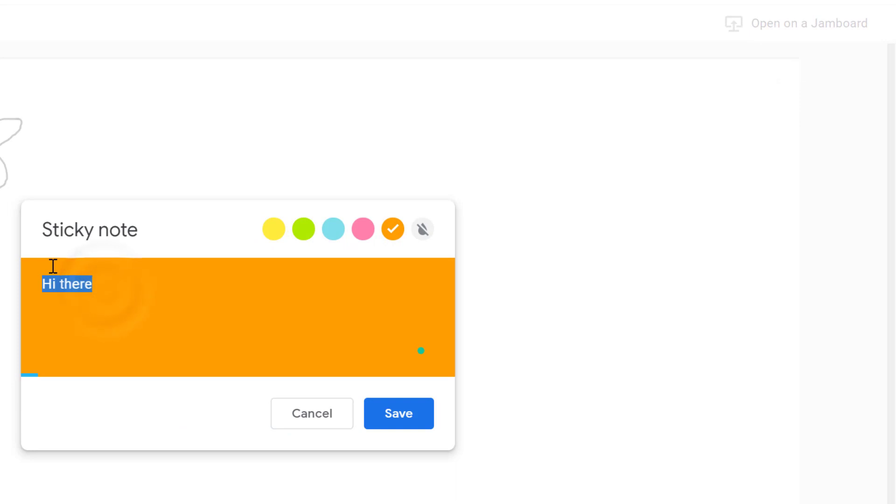
pyautogui.write('hi')
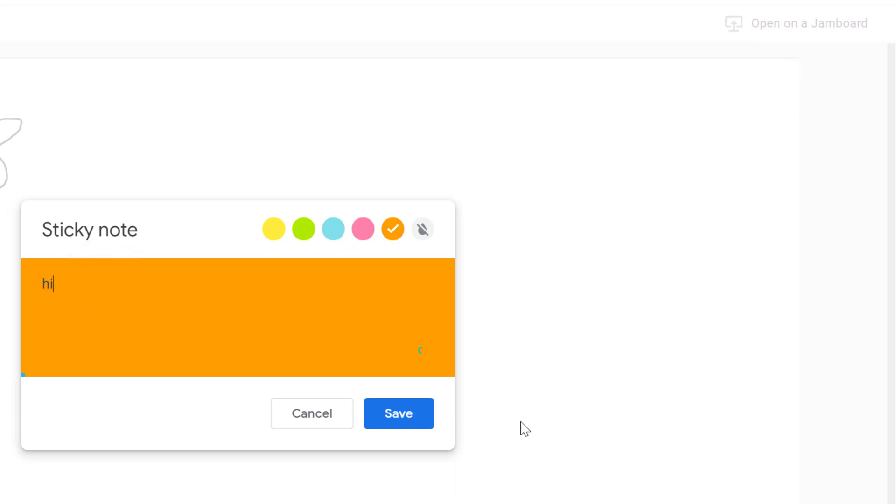
pyautogui.click(402, 423)
pyautogui.click(642, 123)
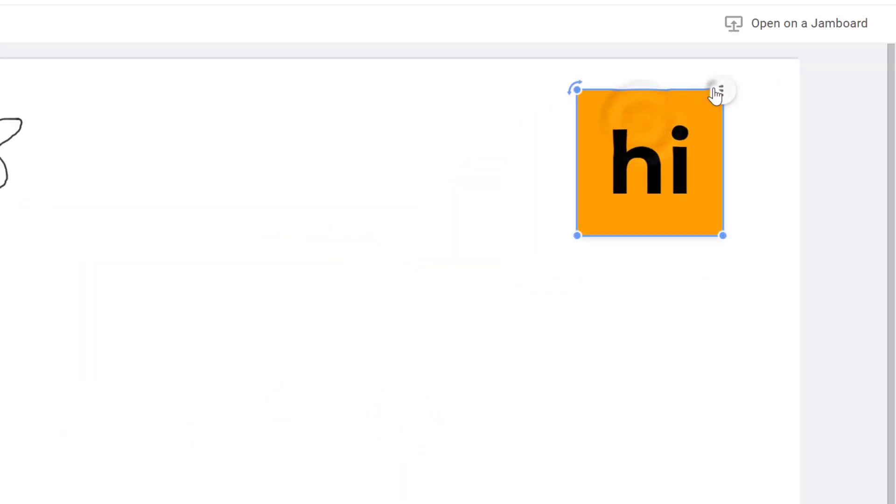
pyautogui.click(719, 91)
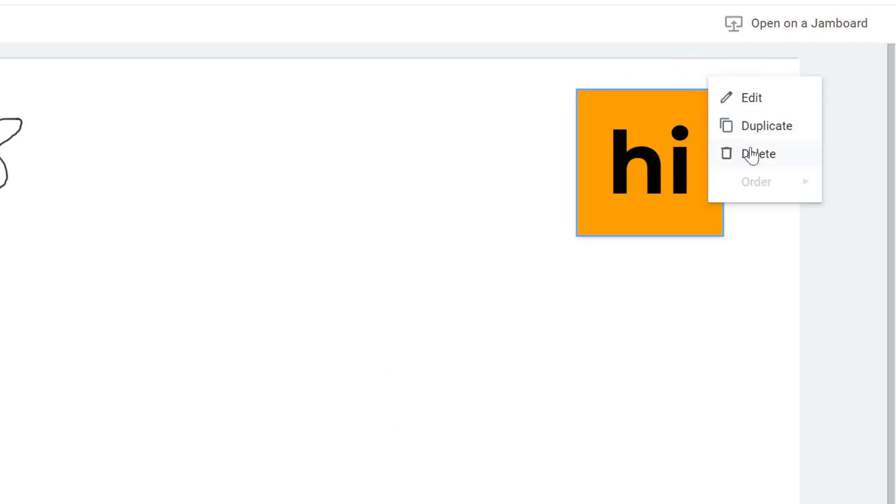
pyautogui.click(456, 229)
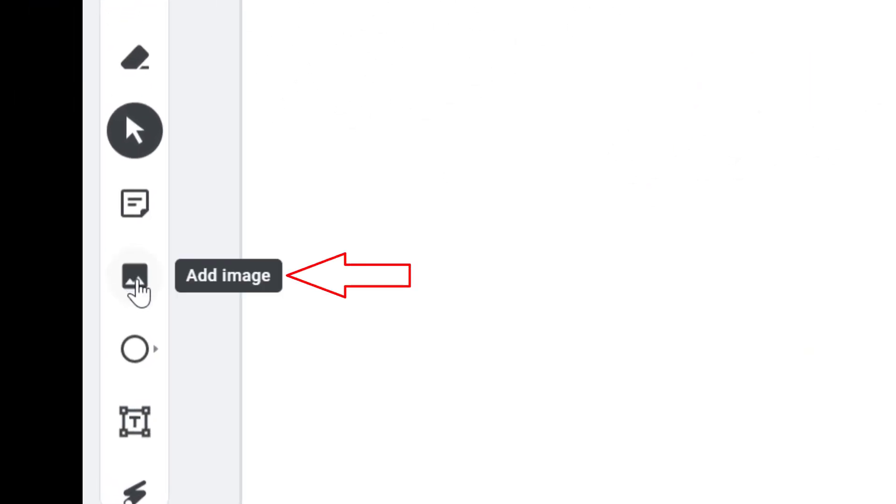
# Insert the picture with the red mug from the Profile photos album in Google Photos.
pyautogui.click(137, 283)
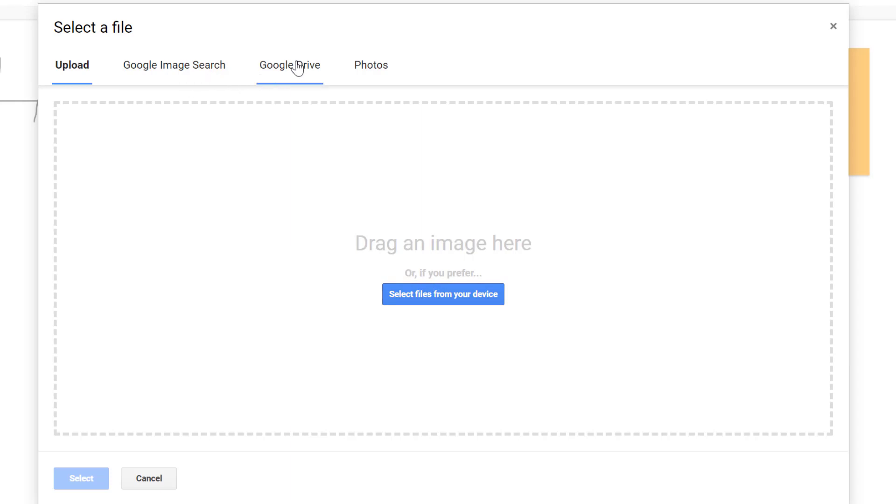
pyautogui.click(367, 66)
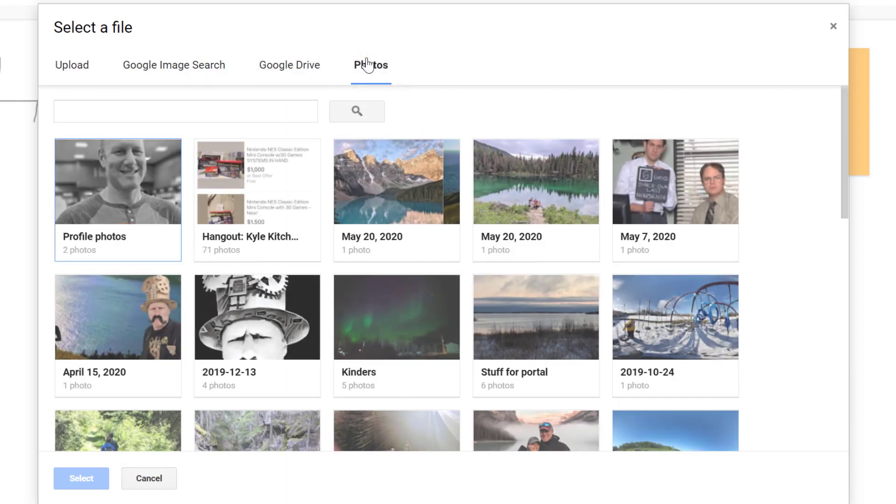
pyautogui.click(146, 192)
pyautogui.click(120, 197)
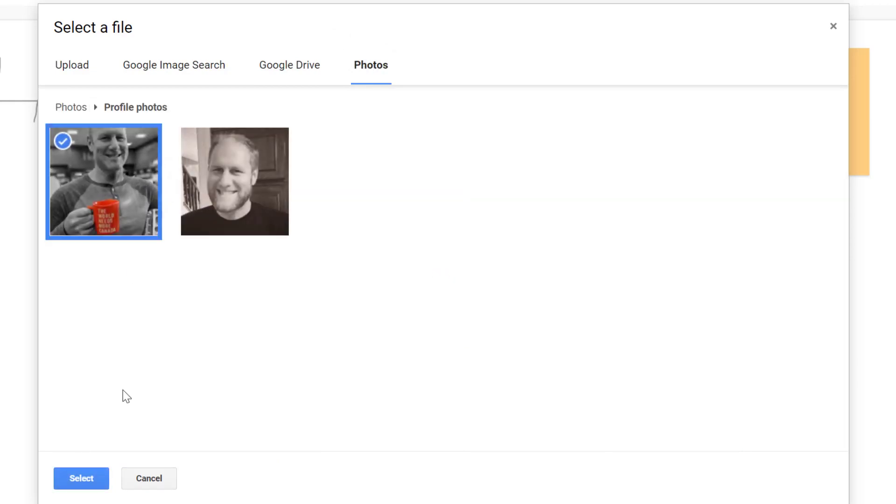
pyautogui.click(80, 478)
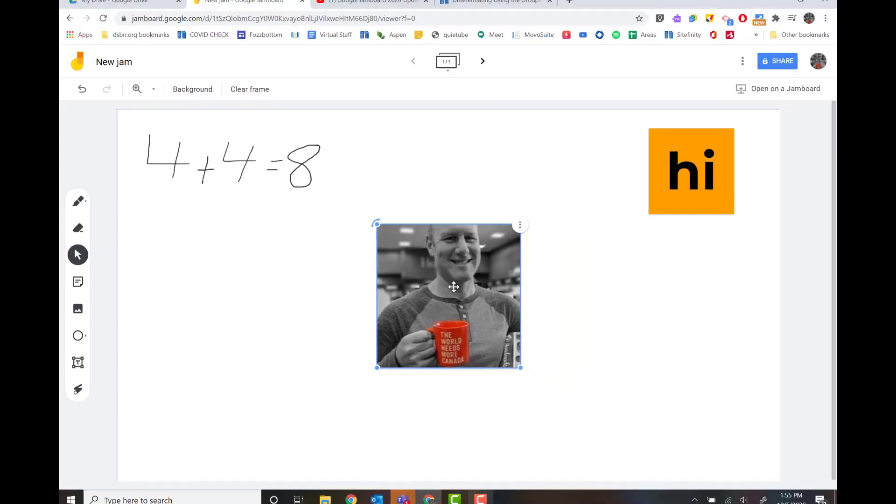
# Move the inserted photo to the frame's lower-left corner.
pyautogui.moveTo(431, 300); pyautogui.dragTo(187, 342)
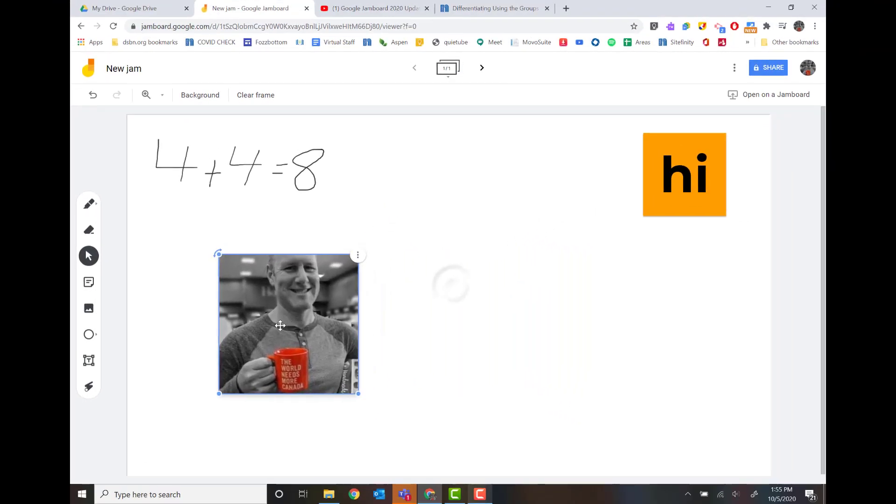
pyautogui.moveTo(281, 326); pyautogui.dragTo(202, 393)
pyautogui.moveTo(148, 320)
pyautogui.mouseDown()
pyautogui.moveTo(160, 306)
pyautogui.moveTo(140, 323)
pyautogui.mouseUp()
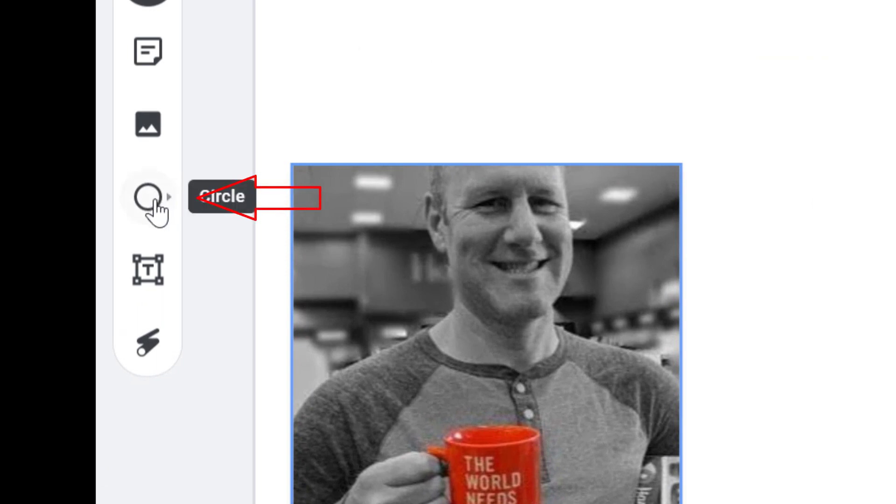
# Draw a small circle right of the frame's center, between the photo and the sticky note, and deselect it.
pyautogui.click(154, 206)
pyautogui.click(163, 209)
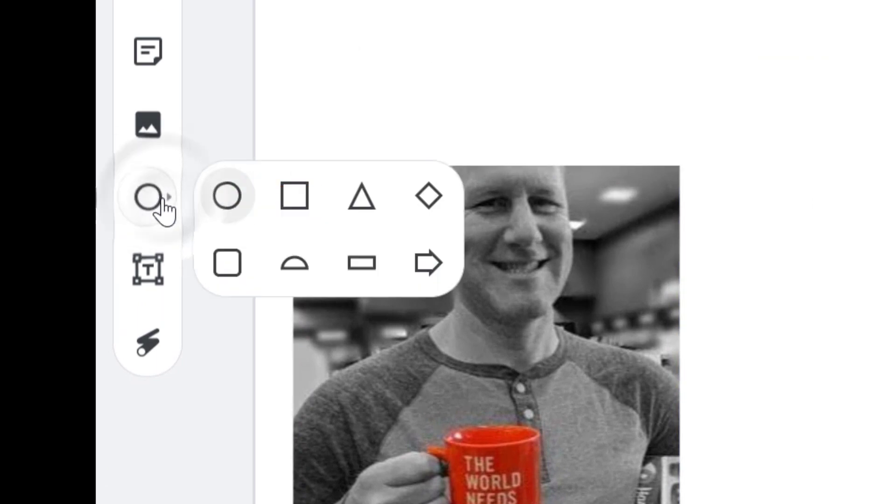
pyautogui.click(236, 195)
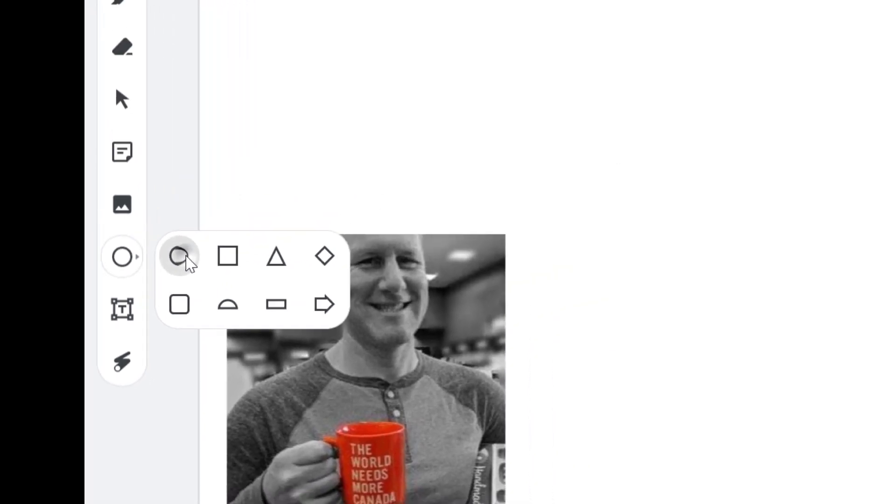
pyautogui.moveTo(490, 280); pyautogui.dragTo(535, 324)
pyautogui.click(585, 285)
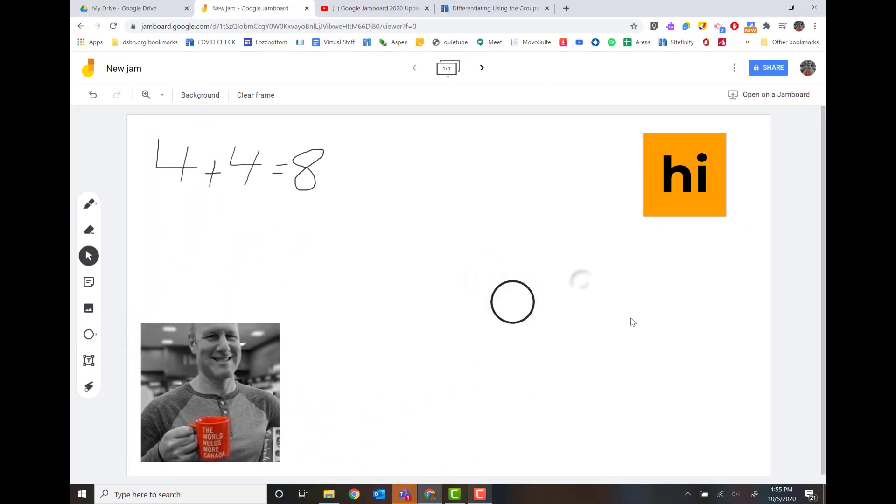
# Draw a second, larger circle to the right of the first and flatten it slightly from its upper edge.
pyautogui.click(93, 335)
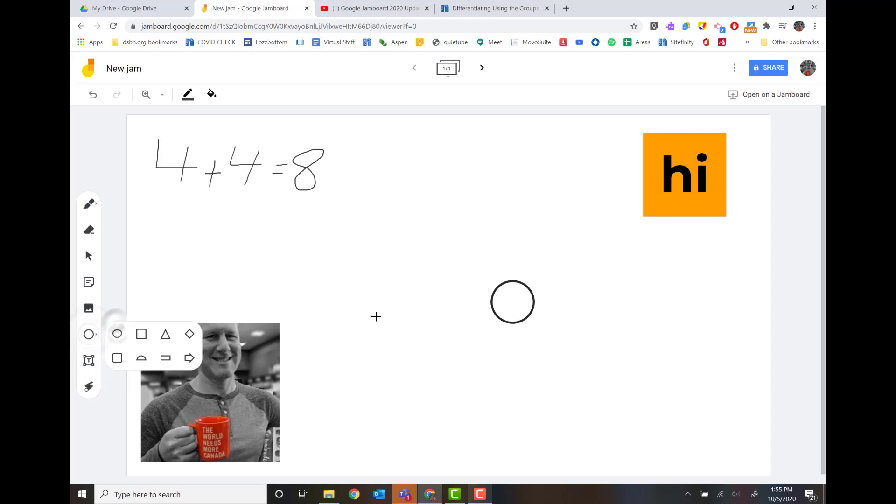
pyautogui.moveTo(591, 268); pyautogui.dragTo(649, 324)
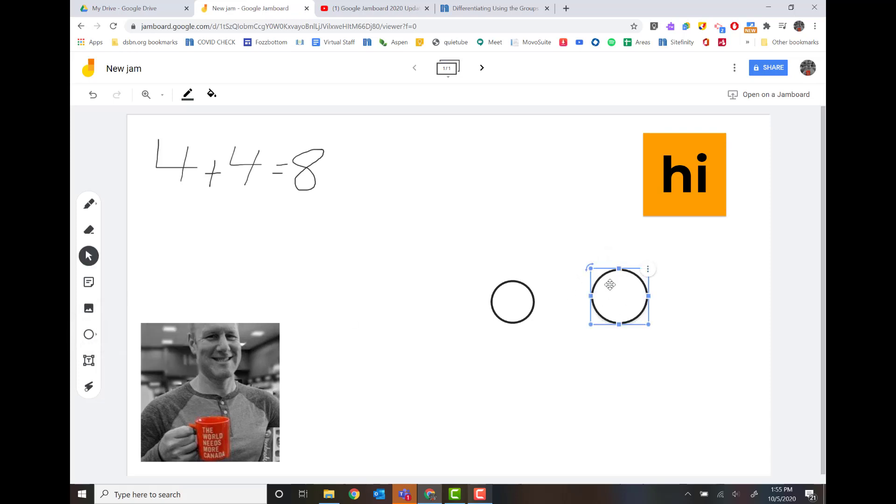
pyautogui.moveTo(619, 264)
pyautogui.mouseDown()
pyautogui.moveTo(619, 194)
pyautogui.moveTo(625, 275)
pyautogui.mouseUp()
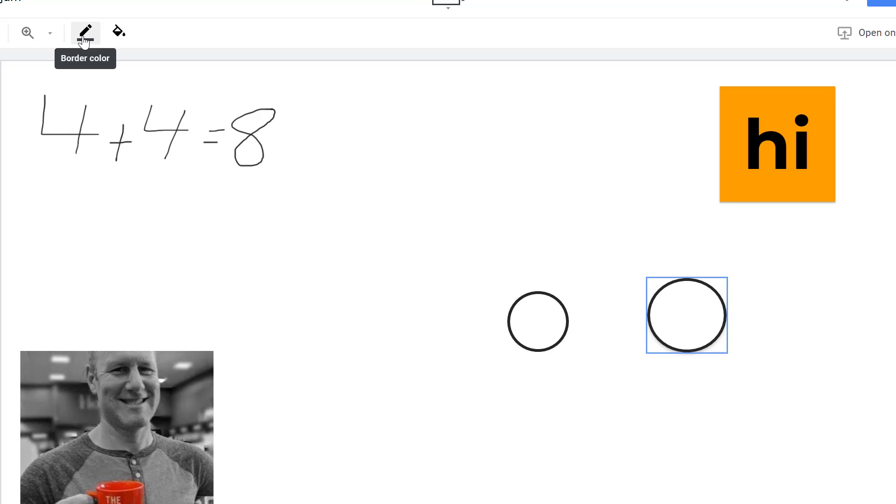
# Give the larger circle a green border and a light green fill.
pyautogui.click(84, 41)
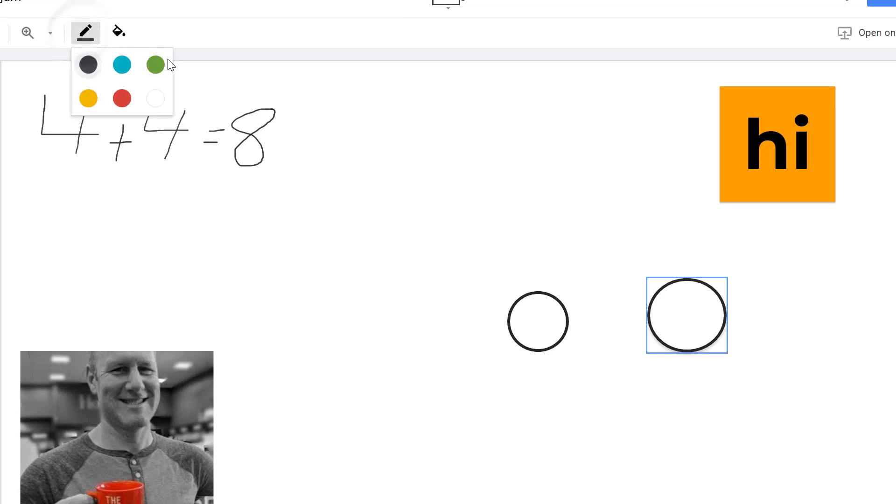
pyautogui.click(156, 64)
pyautogui.click(120, 32)
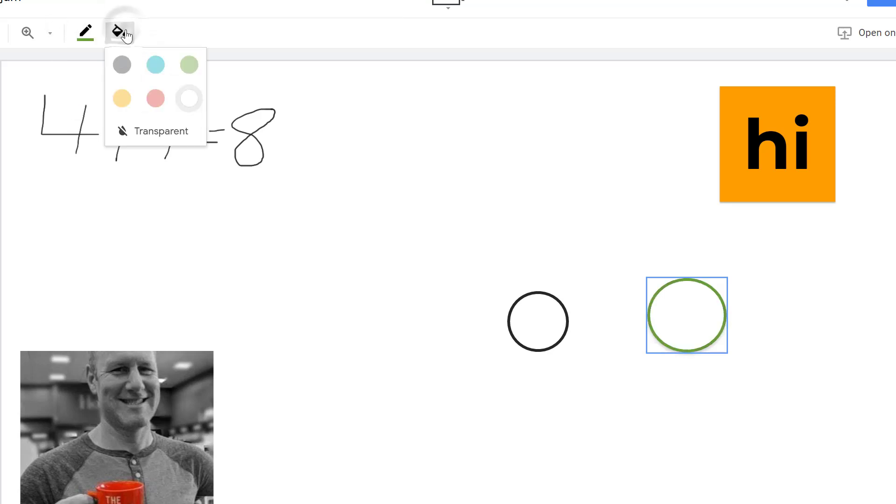
pyautogui.click(185, 66)
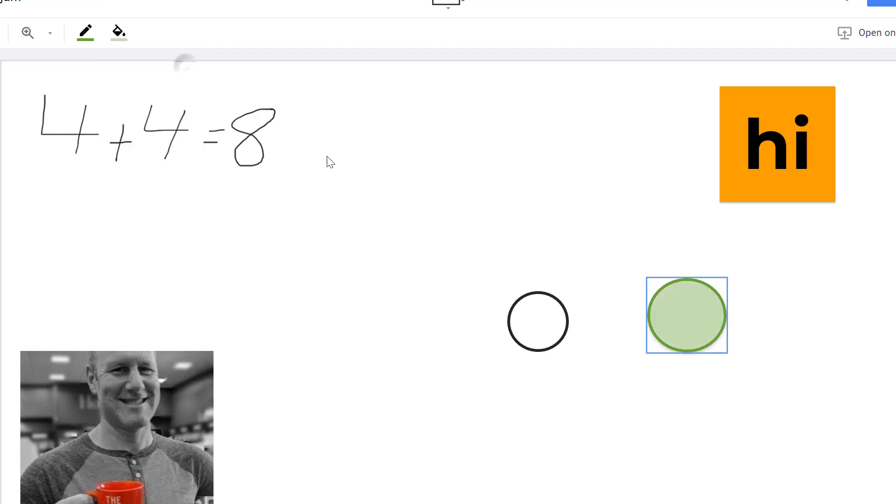
# Fill the smaller circle with light yellow, keeping its black border.
pyautogui.click(516, 309)
pyautogui.click(119, 33)
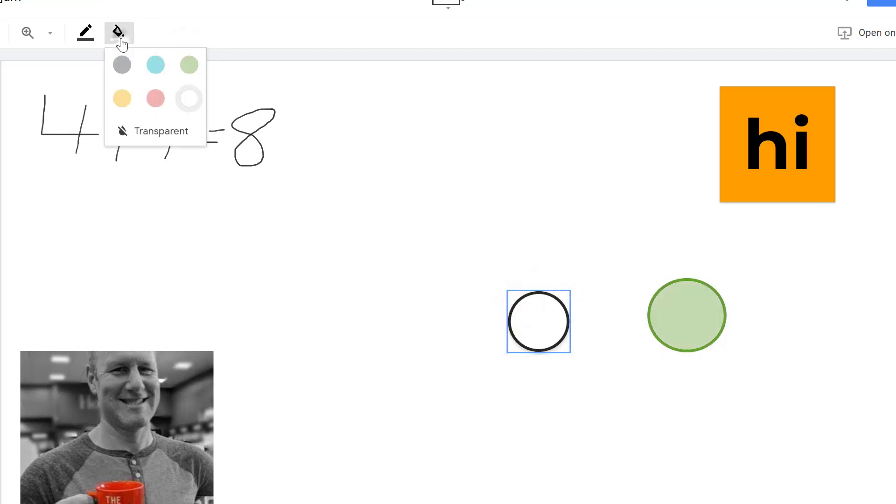
pyautogui.click(186, 99)
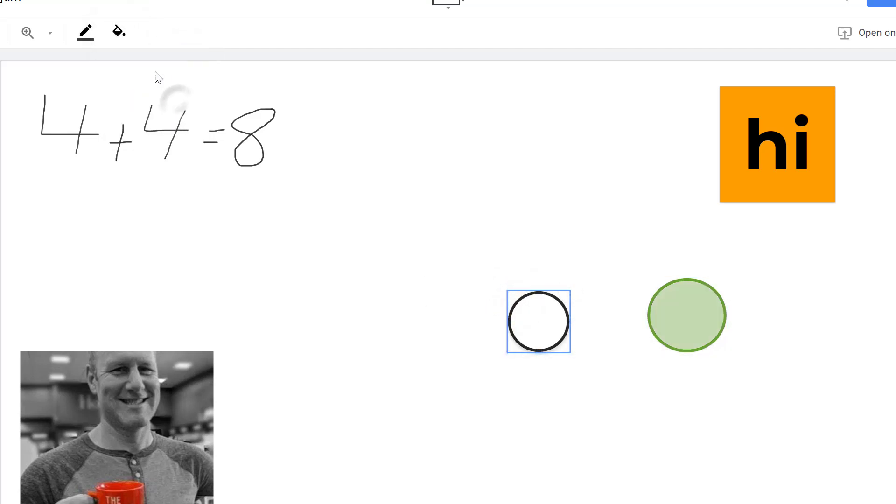
pyautogui.click(120, 32)
pyautogui.click(122, 97)
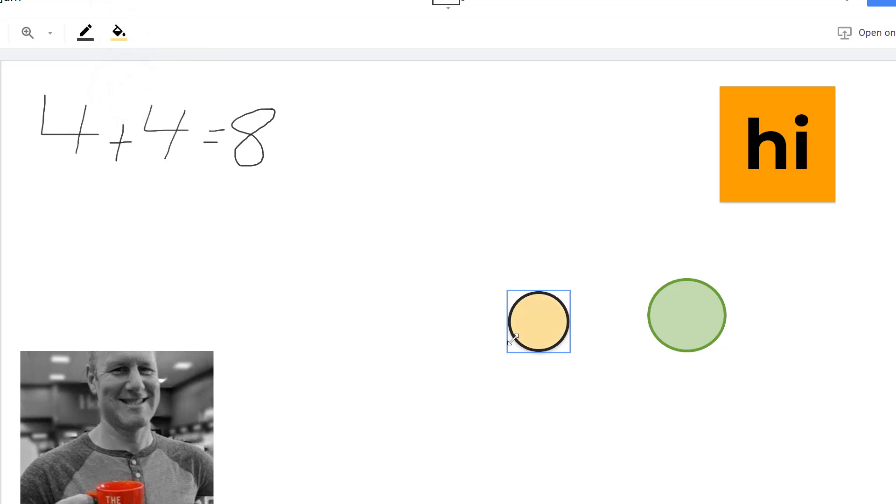
# Move the yellow circle below the sticky note near the frame's right edge, and the green circle just beneath it.
pyautogui.moveTo(542, 324); pyautogui.dragTo(817, 313)
pyautogui.click(686, 318)
pyautogui.moveTo(686, 317); pyautogui.dragTo(792, 397)
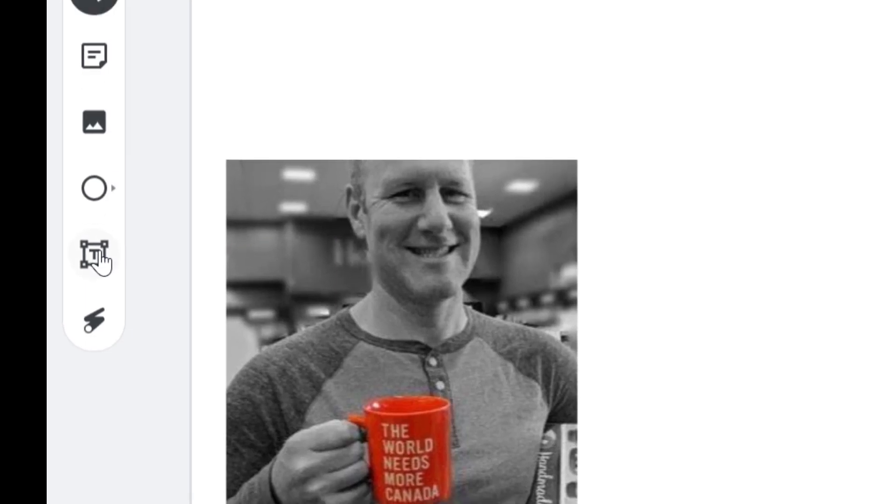
# Add a text box reading "This is me!" just above the photo.
pyautogui.click(95, 236)
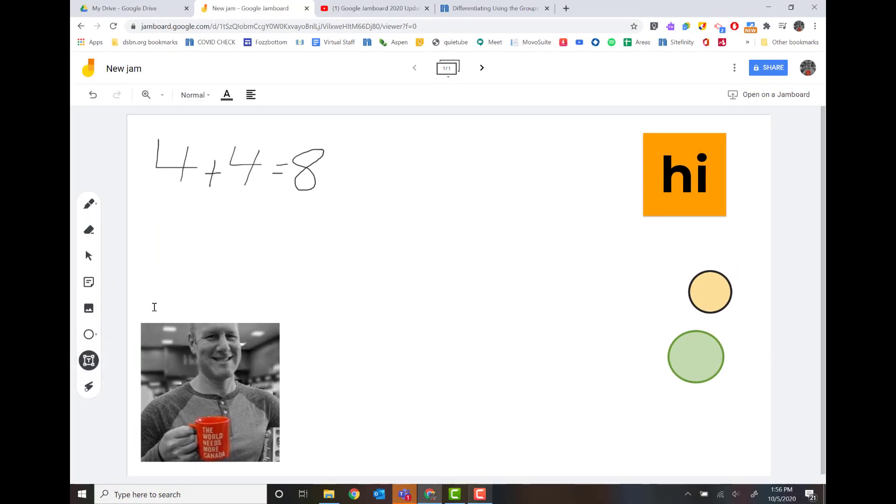
pyautogui.click(155, 307)
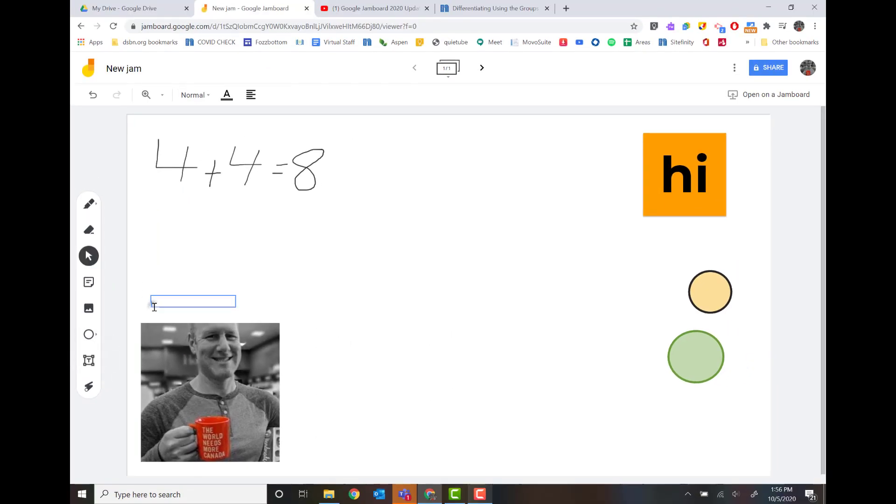
pyautogui.write('This is me!')
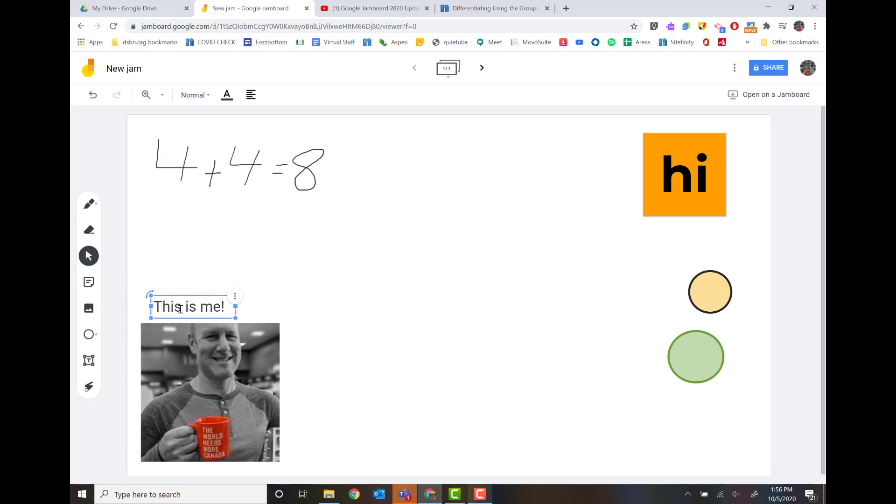
# Format the "This is me!" text as a green Title and shift its box up clear of the photo.
pyautogui.click(208, 96)
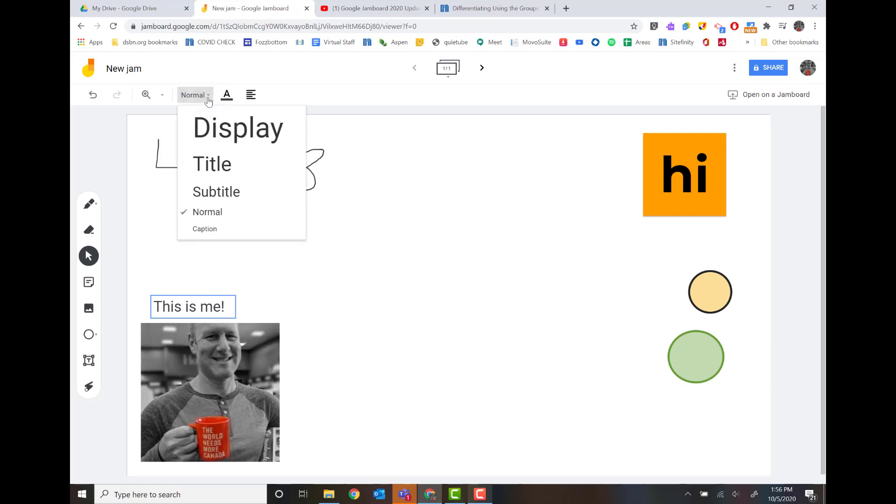
pyautogui.click(213, 164)
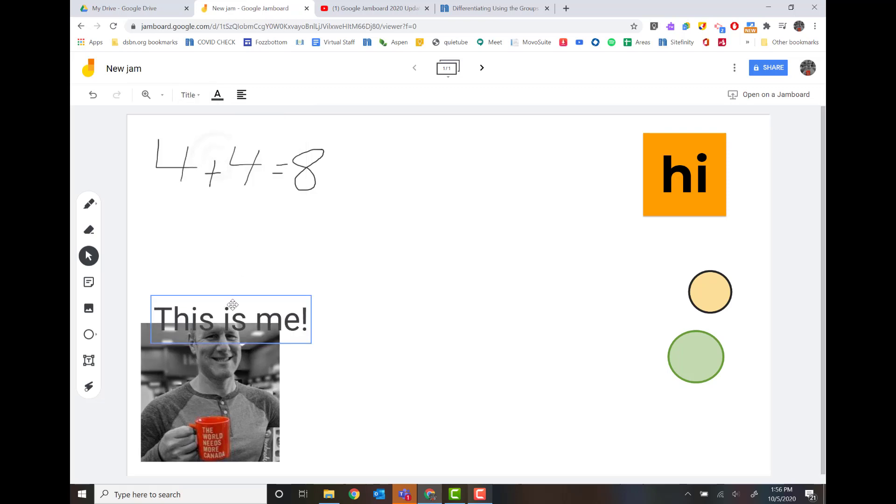
pyautogui.moveTo(233, 304); pyautogui.dragTo(219, 283)
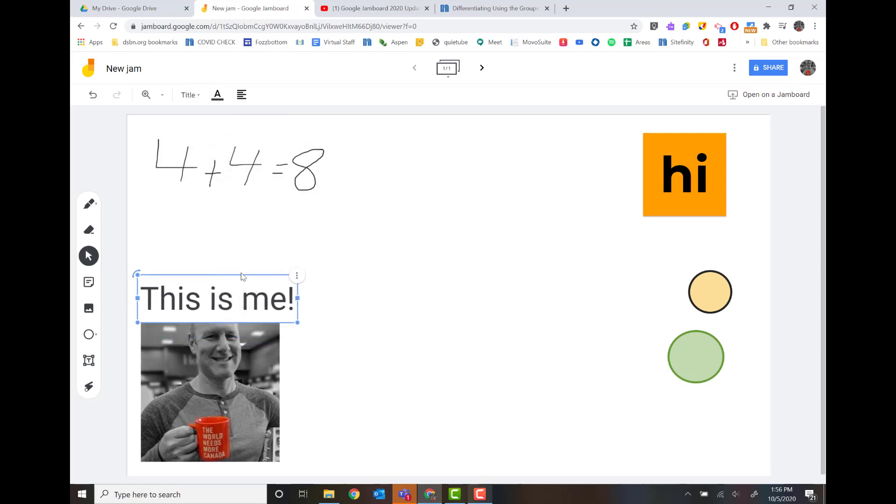
pyautogui.click(218, 95)
pyautogui.click(266, 119)
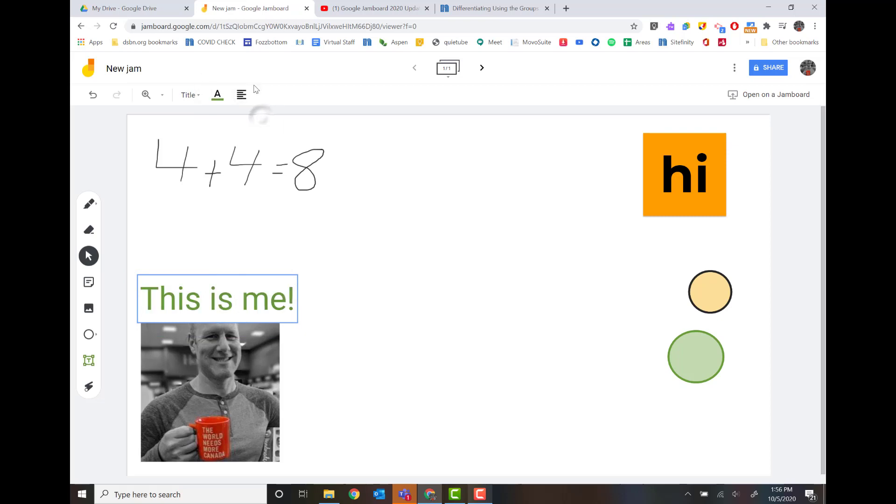
# Center-align the "This is me!" text and stretch its box rightward to more than twice its width.
pyautogui.click(241, 95)
pyautogui.click(266, 119)
pyautogui.moveTo(297, 297); pyautogui.dragTo(488, 297)
# Left-align the "This is me!" text within its box and deselect the box.
pyautogui.click(242, 94)
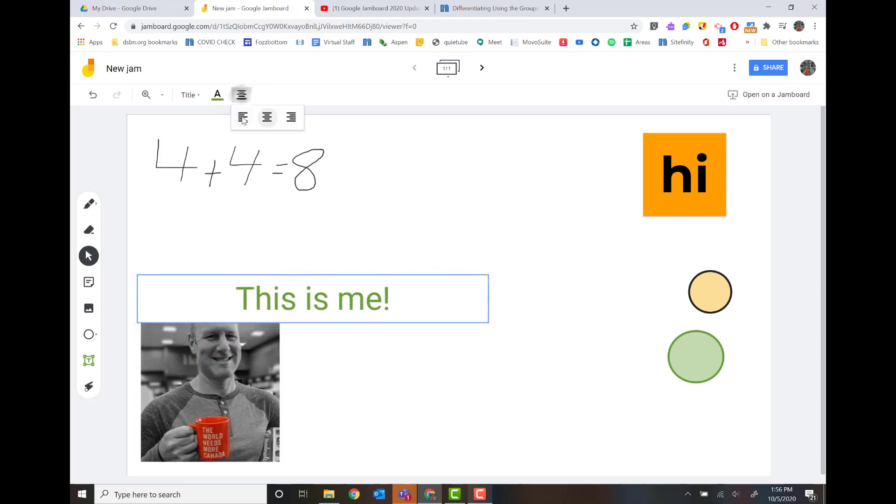
pyautogui.click(243, 119)
pyautogui.click(292, 229)
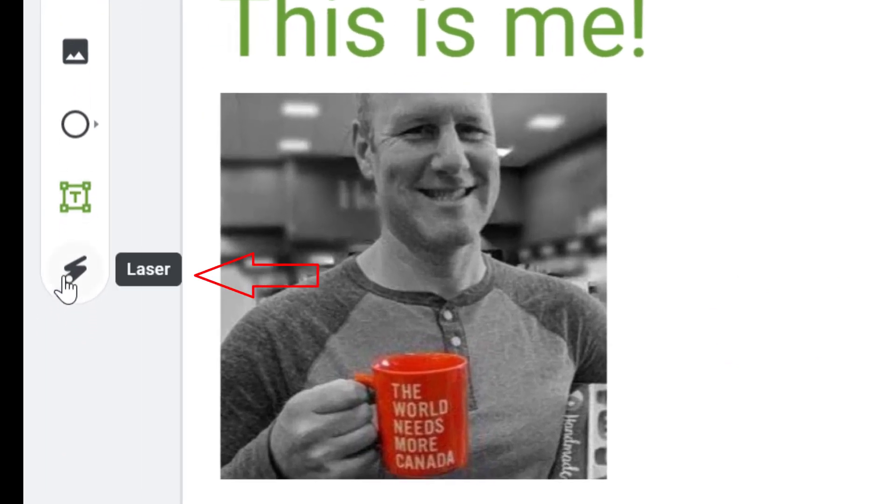
# Use the Laser tool to circle the answer 8 in the handwritten equation and draw temporary strokes on the frame.
pyautogui.click(77, 278)
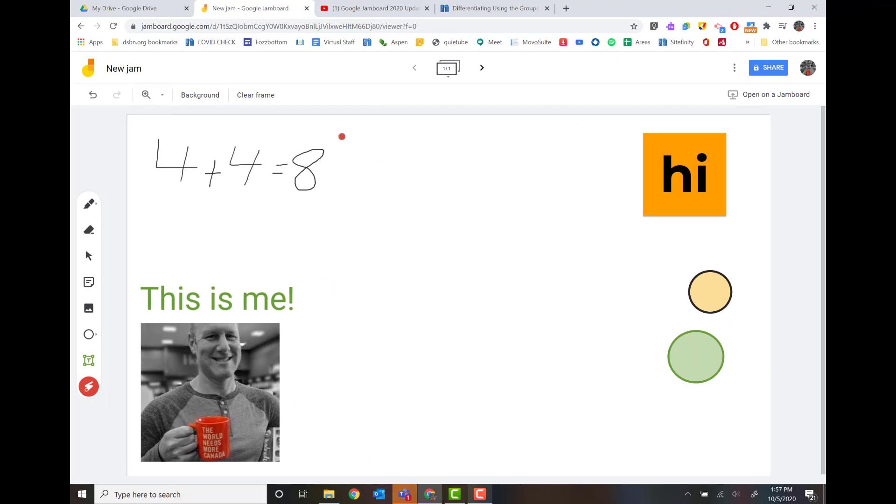
pyautogui.moveTo(320, 130)
pyautogui.mouseDown()
pyautogui.moveTo(278, 194)
pyautogui.moveTo(360, 130)
pyautogui.moveTo(289, 204)
pyautogui.moveTo(307, 136)
pyautogui.moveTo(400, 168)
pyautogui.moveTo(274, 184)
pyautogui.mouseUp()
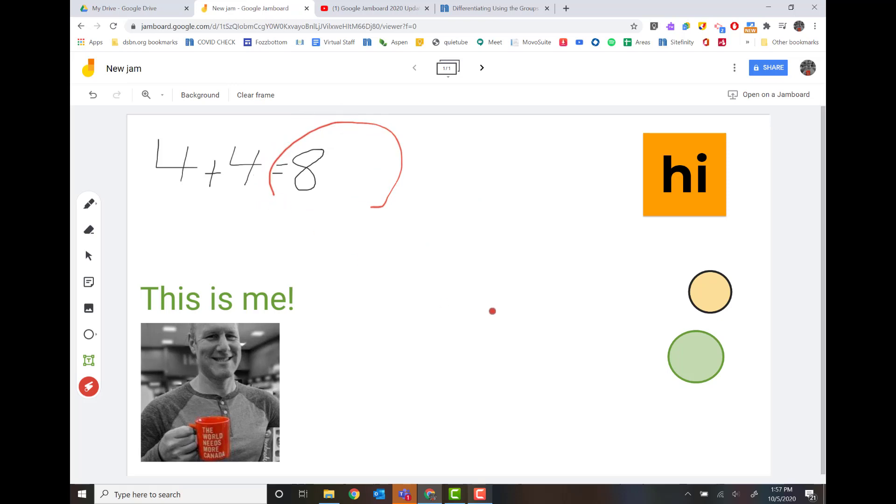
pyautogui.moveTo(319, 135)
pyautogui.mouseDown()
pyautogui.moveTo(312, 226)
pyautogui.moveTo(302, 128)
pyautogui.moveTo(330, 127)
pyautogui.mouseUp()
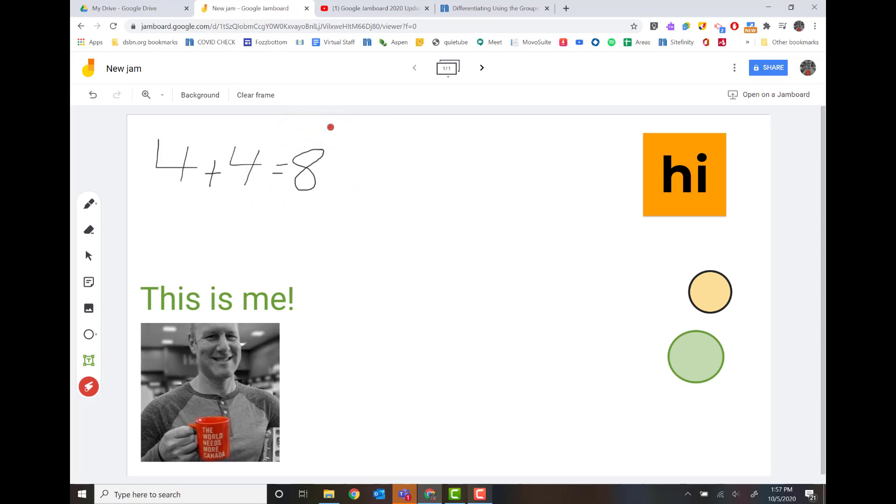
pyautogui.moveTo(504, 283)
pyautogui.mouseDown()
pyautogui.moveTo(609, 193)
pyautogui.moveTo(594, 247)
pyautogui.mouseUp()
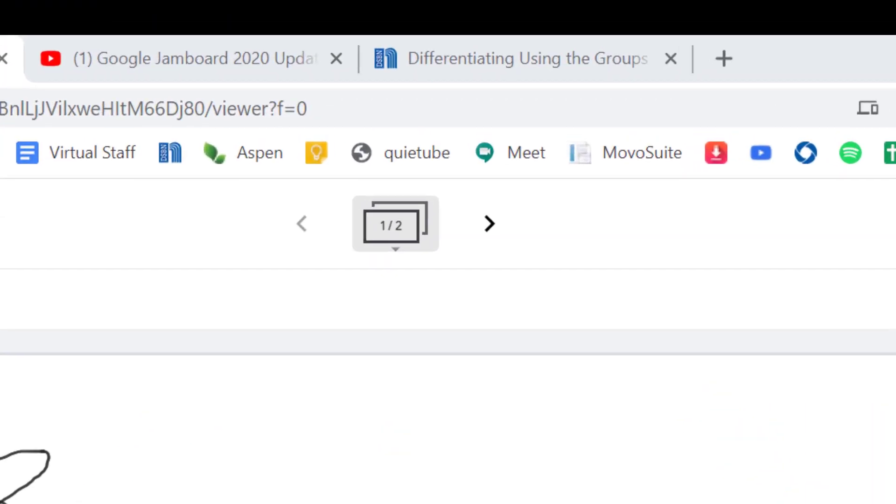
# Add a third and a fourth blank frame to the jam, and return to the first frame.
pyautogui.click(496, 225)
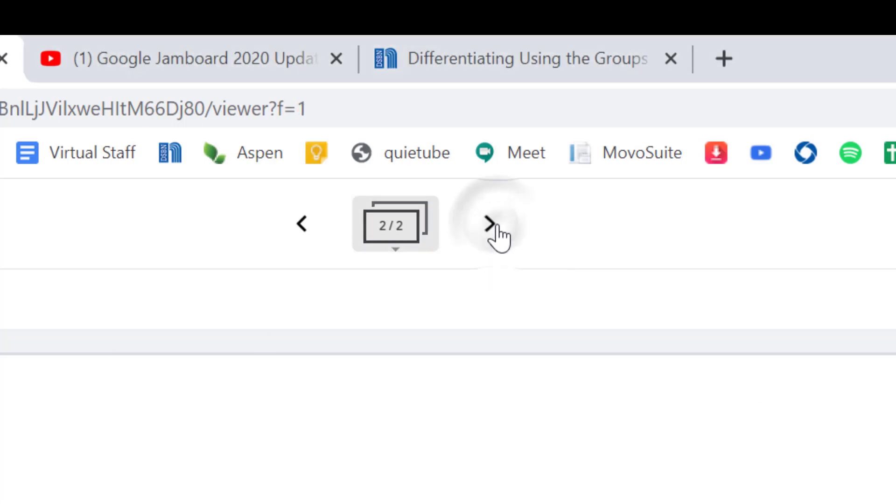
pyautogui.click(491, 225)
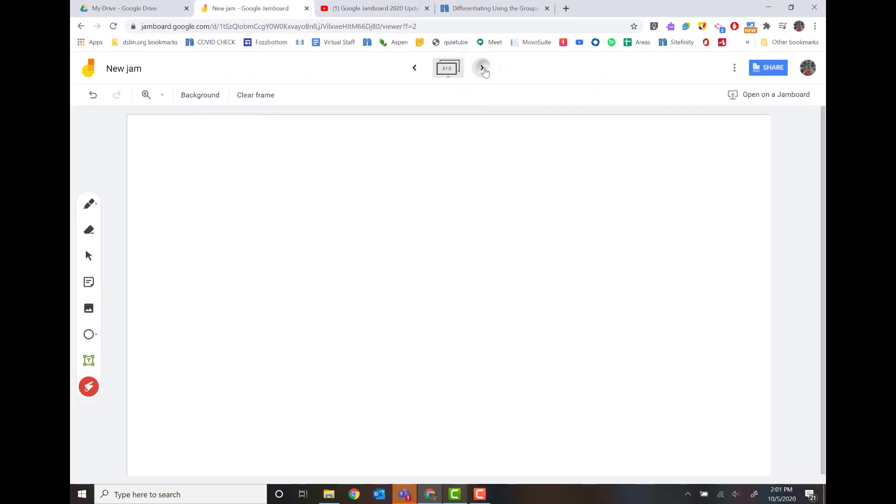
pyautogui.click(485, 70)
pyautogui.click(415, 69)
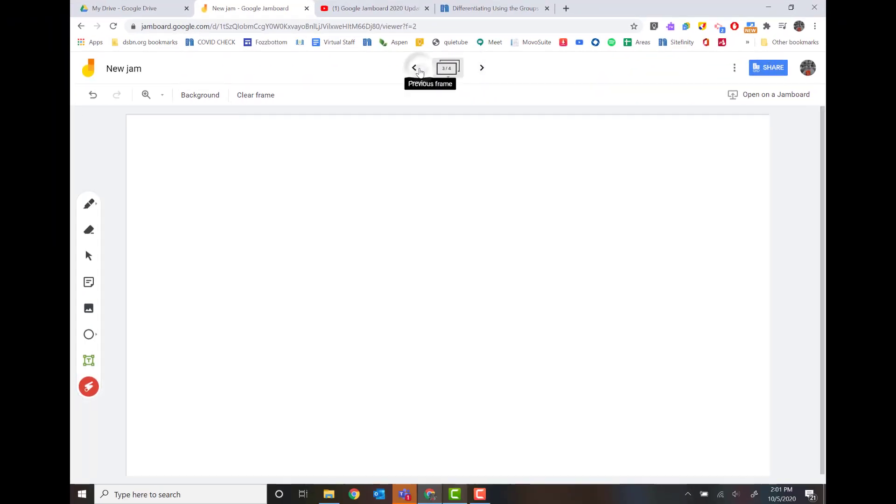
pyautogui.click(415, 69)
pyautogui.click(415, 69)
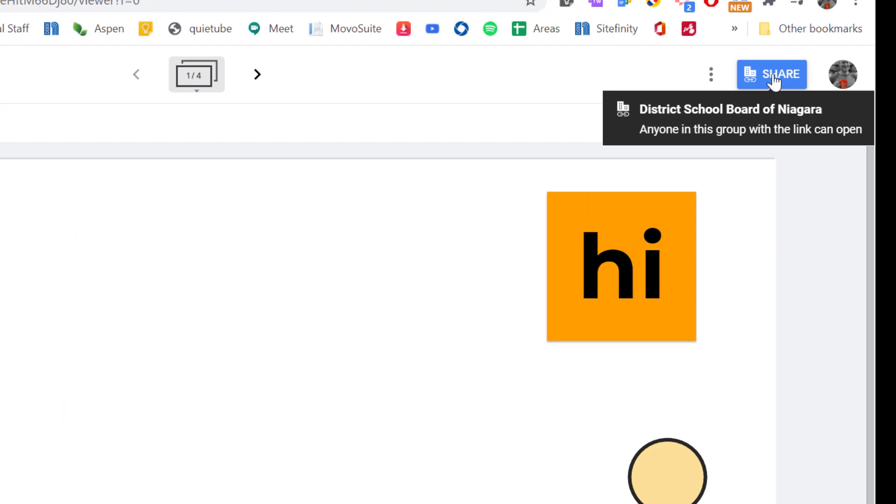
# Try drafting a sharing invitation for a suggested contact, checking the Viewer and Editor roles before cancelling it.
pyautogui.click(773, 78)
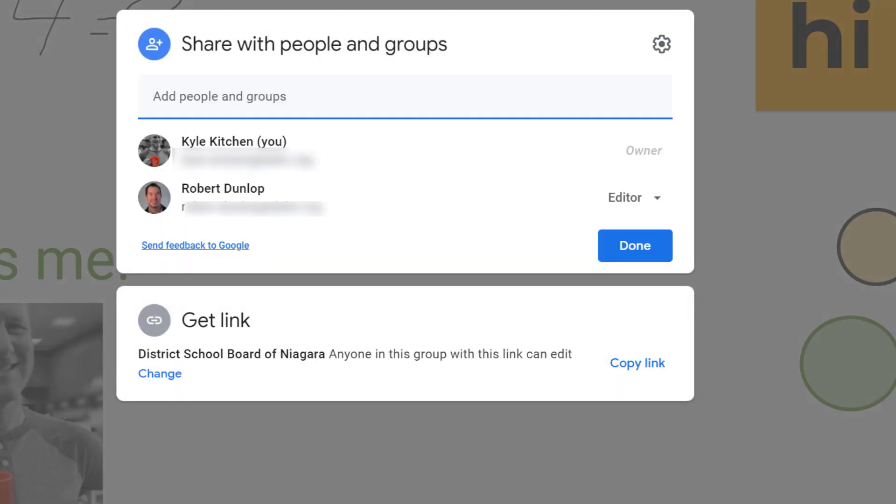
pyautogui.click(276, 97)
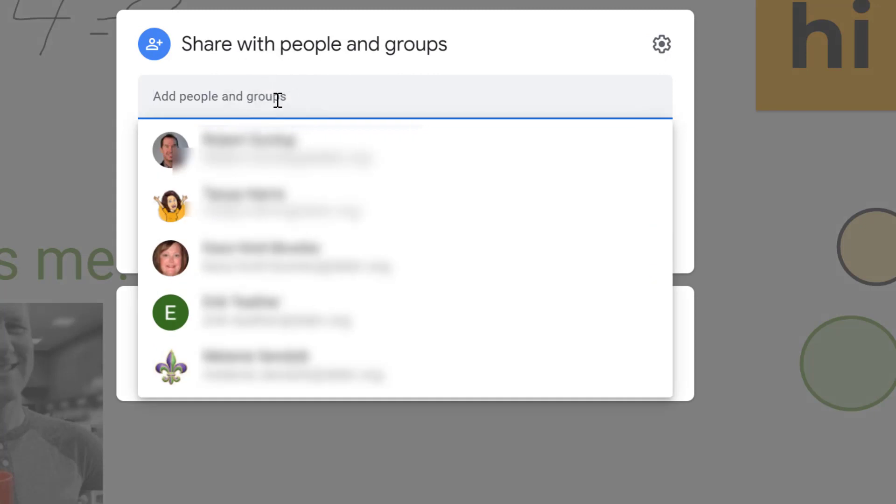
pyautogui.click(290, 254)
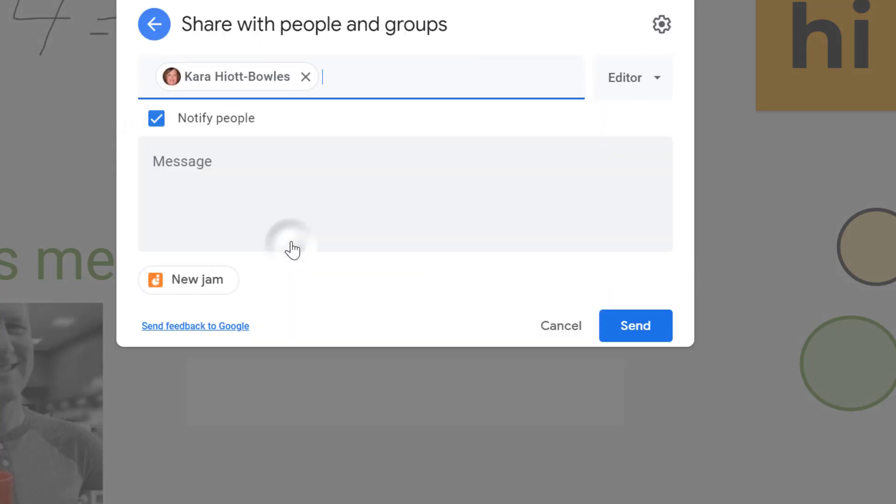
pyautogui.click(656, 113)
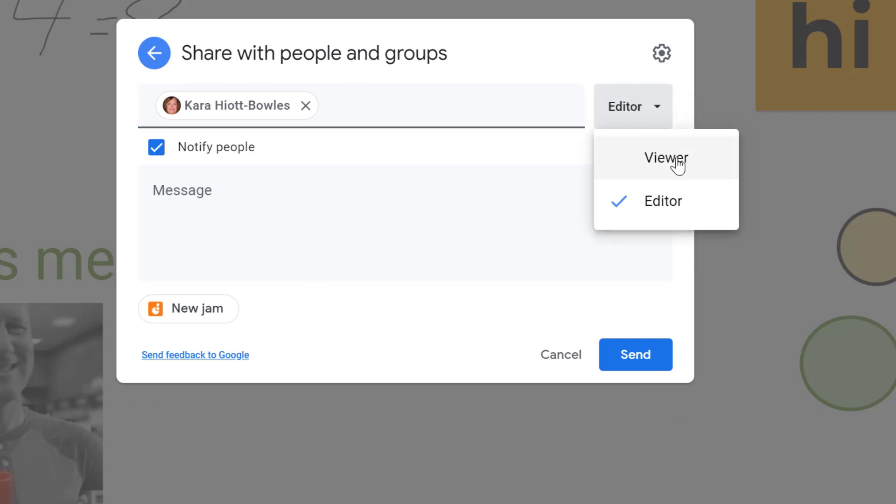
pyautogui.click(562, 365)
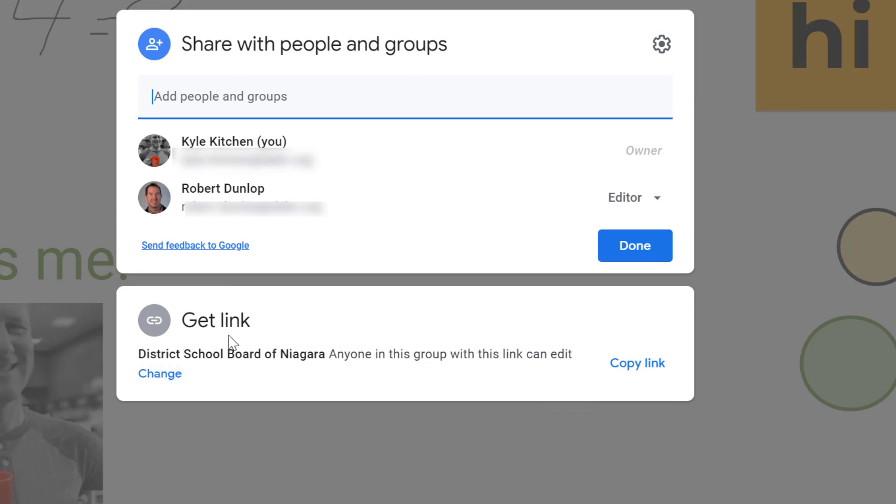
# Examine the link's audience and role options, keeping District School Board of Niagara with Editor access.
pyautogui.click(177, 375)
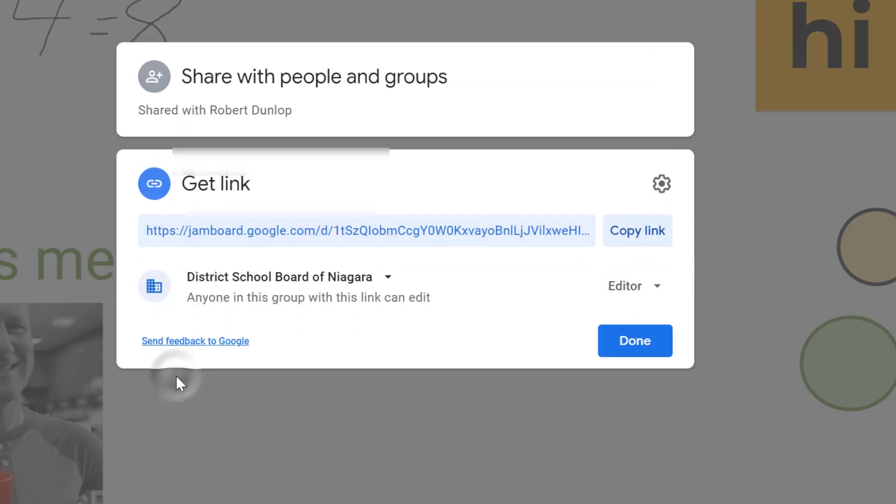
pyautogui.click(379, 284)
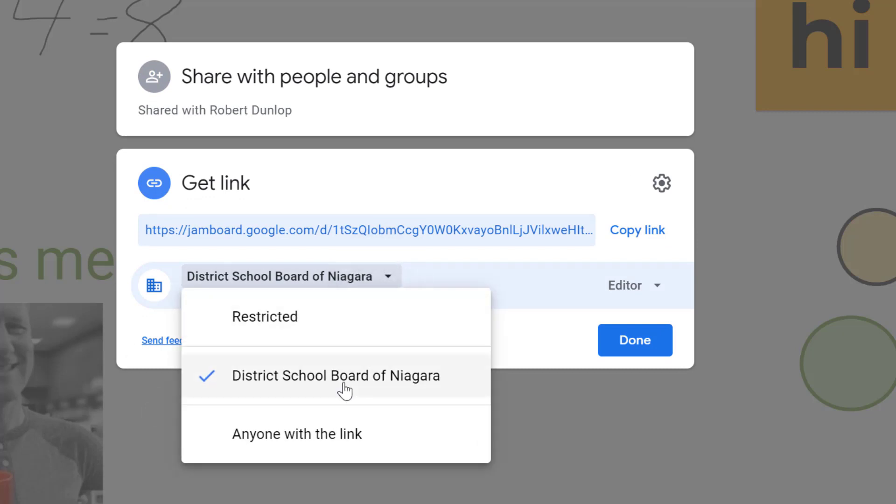
pyautogui.click(661, 291)
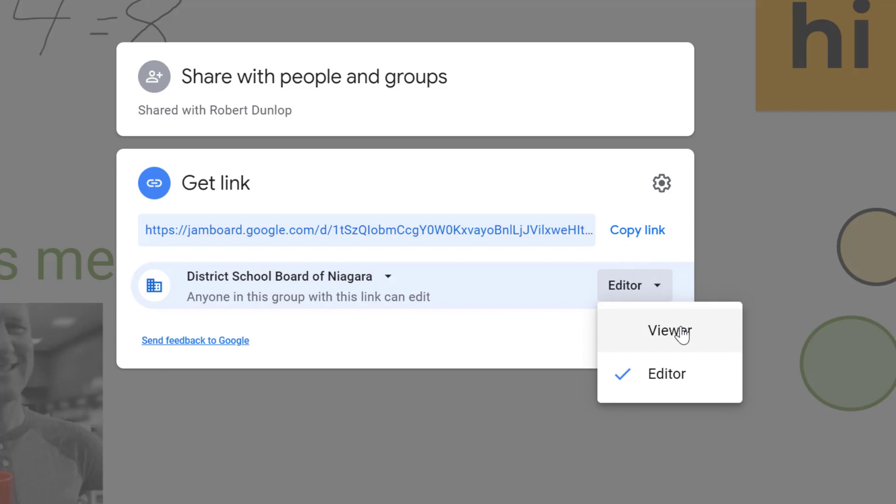
pyautogui.click(697, 385)
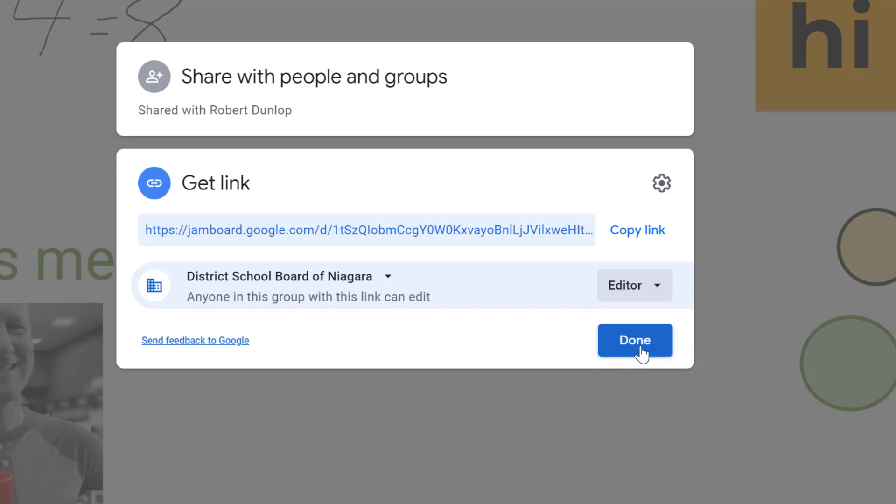
pyautogui.click(639, 350)
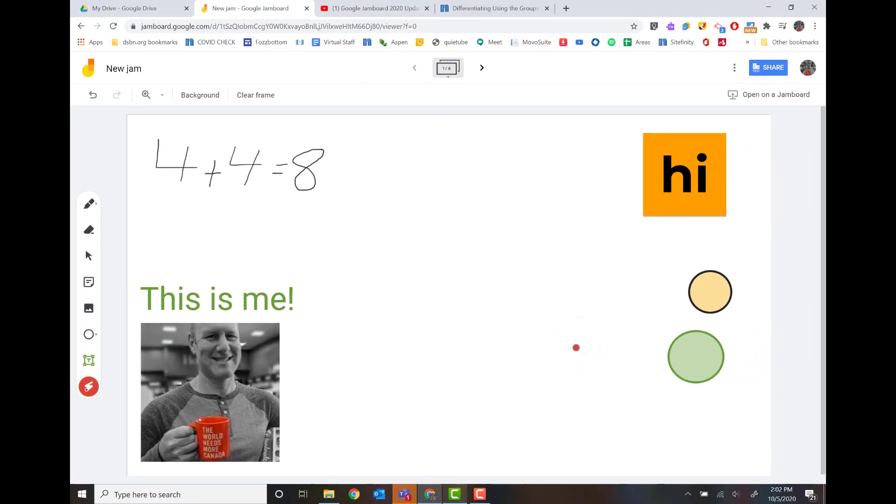
# Review the jam's additional actions, including downloading as PDF, saving the frame as an image and making a copy.
pyautogui.click(382, 28)
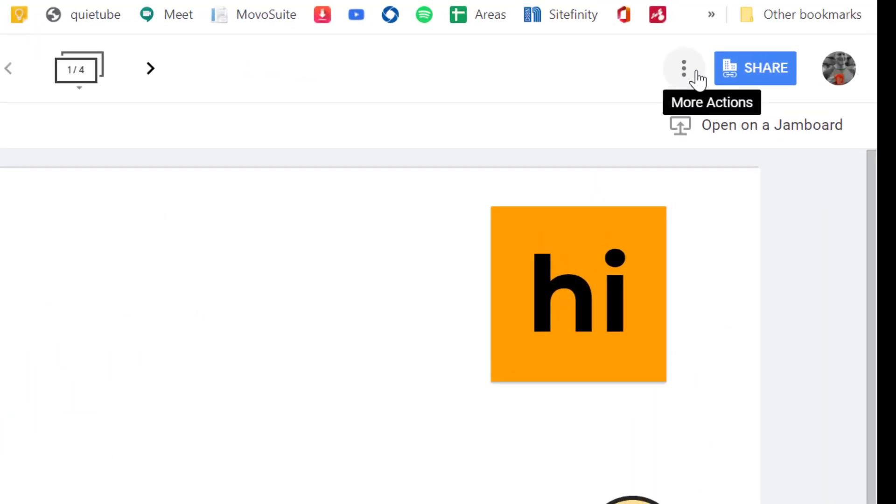
pyautogui.click(667, 73)
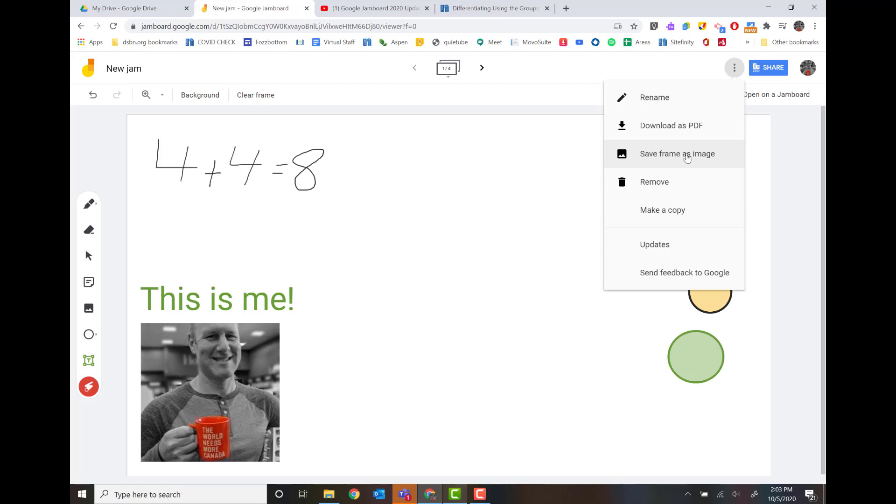
pyautogui.click(540, 112)
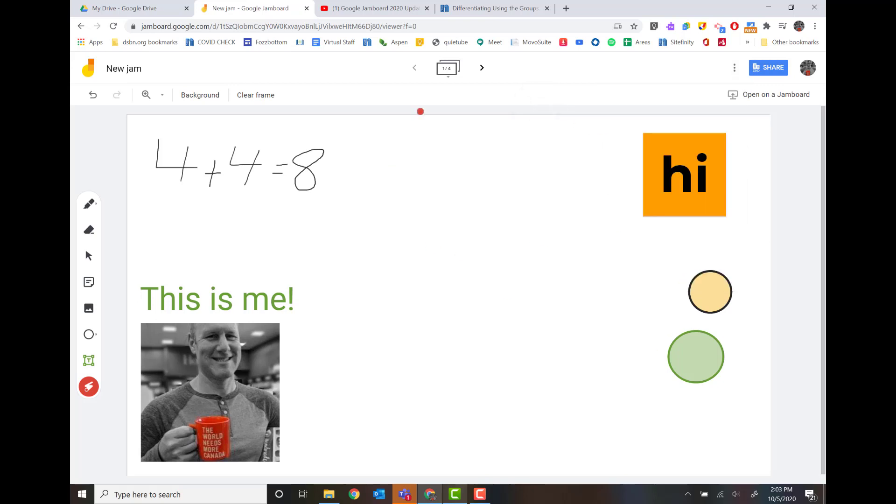
# Go to the jam's second frame.
pyautogui.click(483, 68)
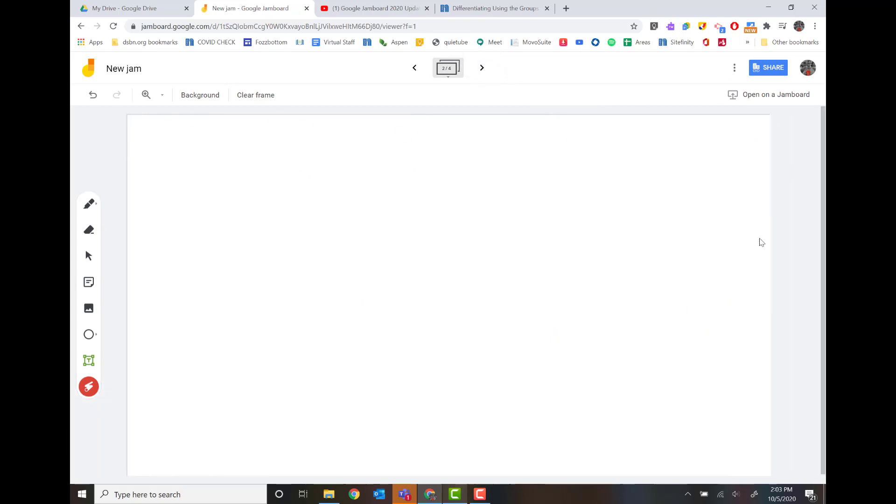